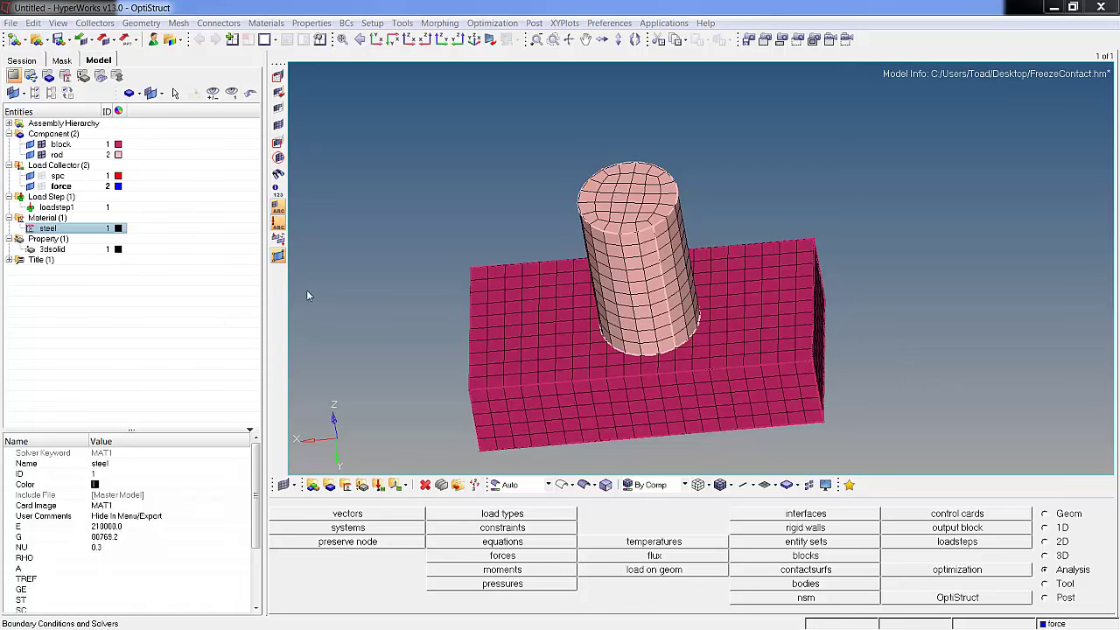
Examine the block and rod meshes and the spc and force load collectors by toggling each one's display.
left_click(40, 146)
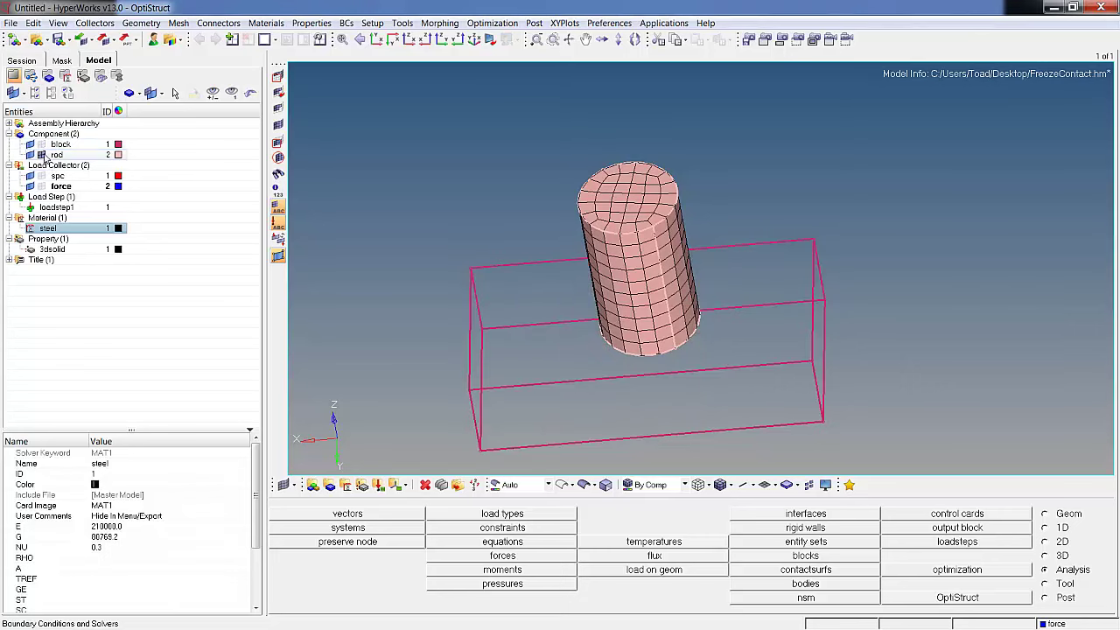
left_click(41, 145)
left_click(41, 155)
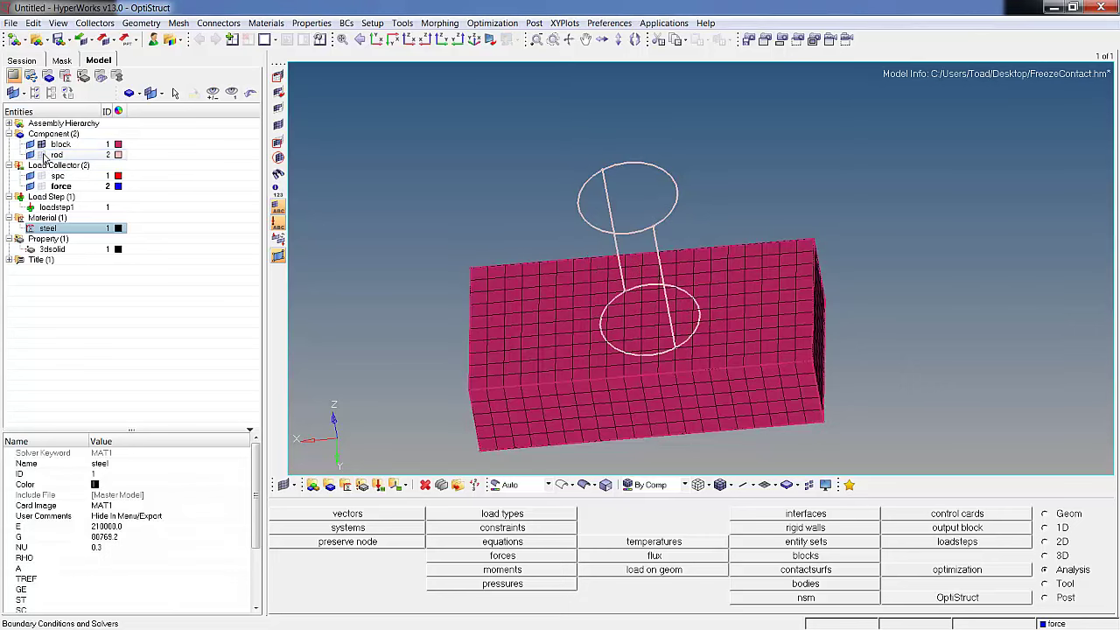
left_click(41, 154)
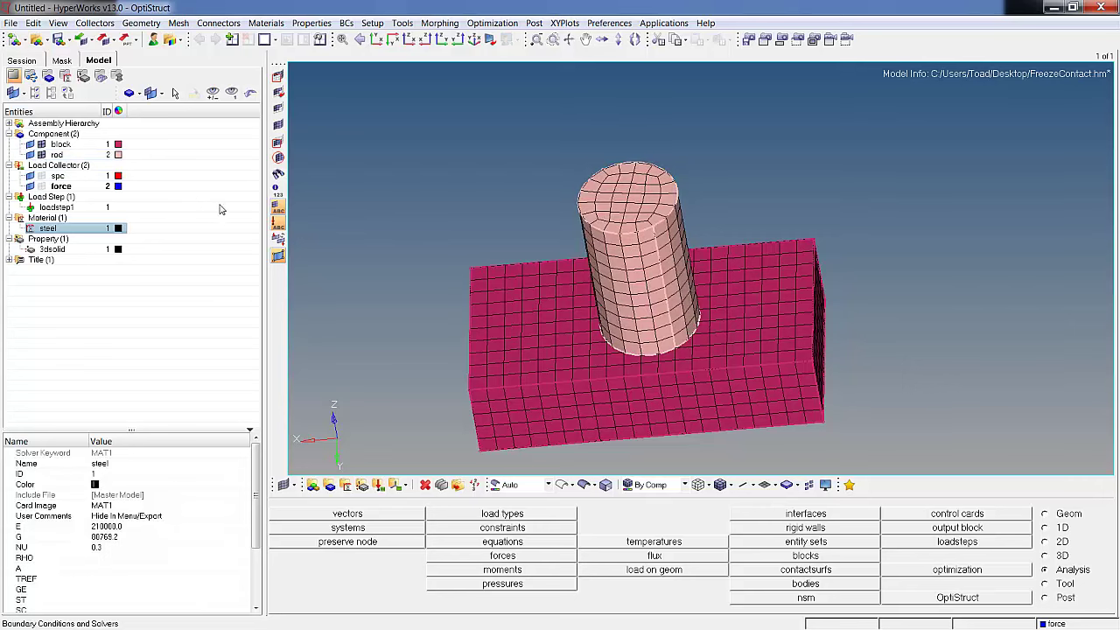
left_click(41, 177)
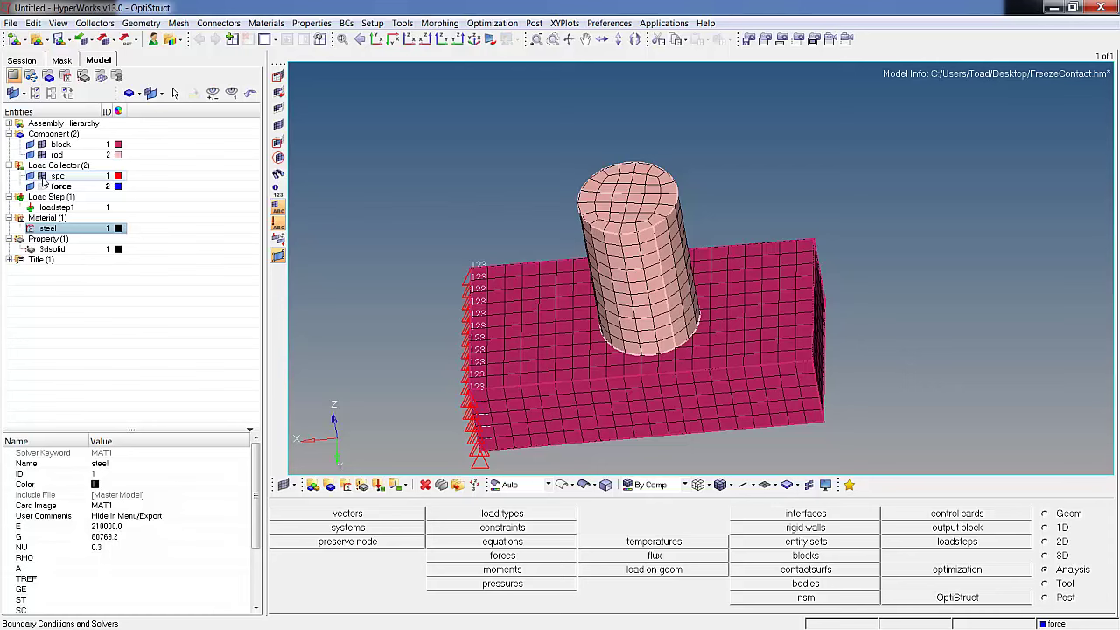
left_click(41, 178)
left_click(42, 187)
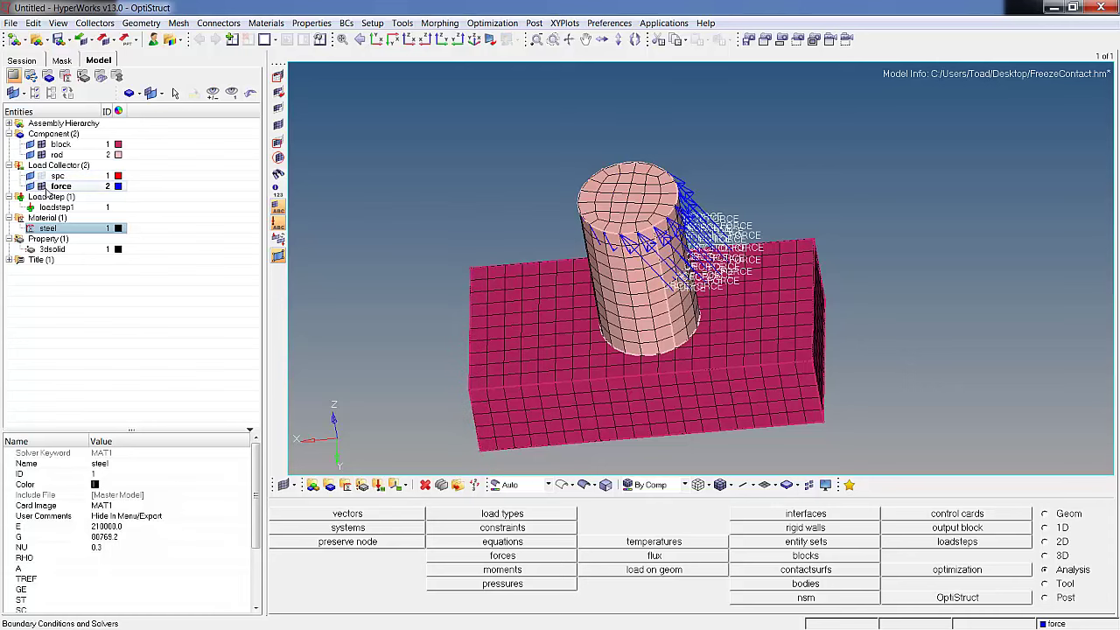
left_click(42, 186)
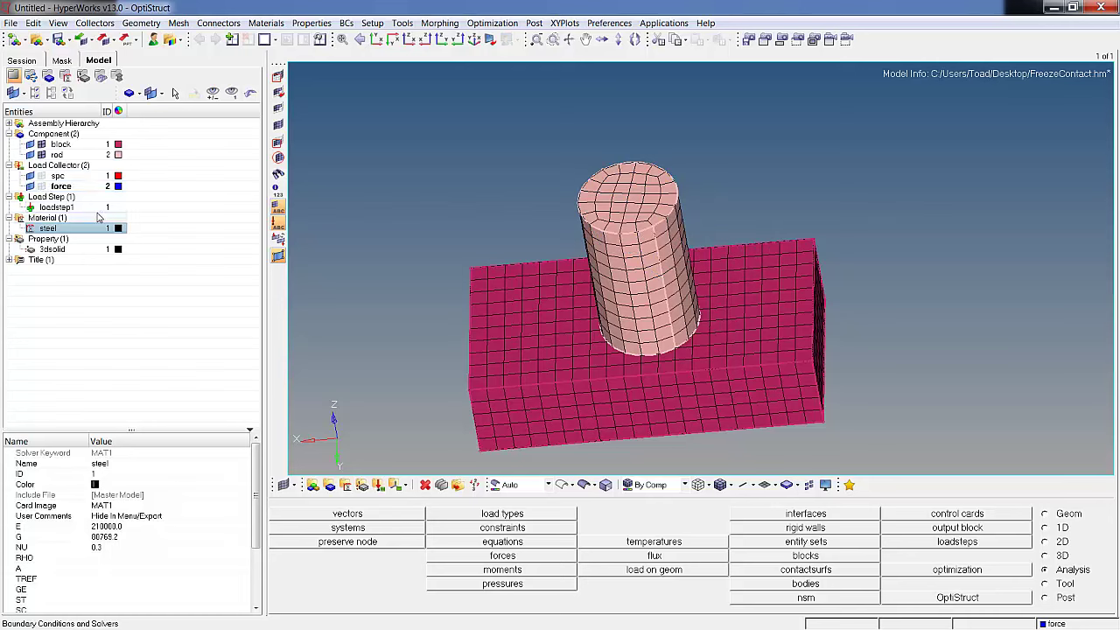
Review the definitions of loadstep1, the steel material and the 3dsolid property.
left_click(80, 209)
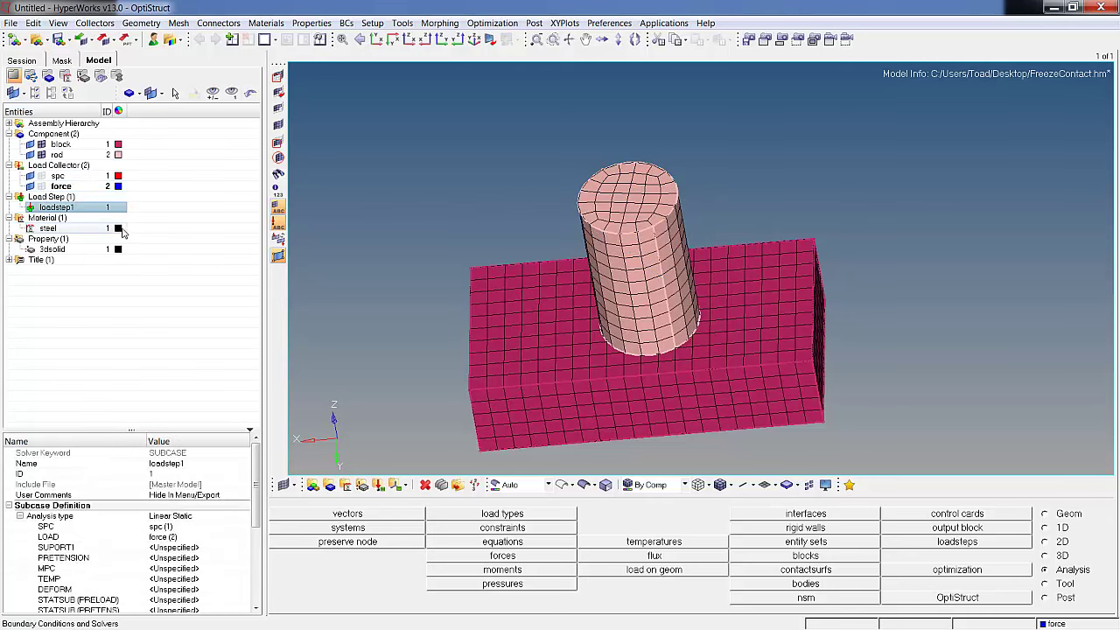
left_click(88, 230)
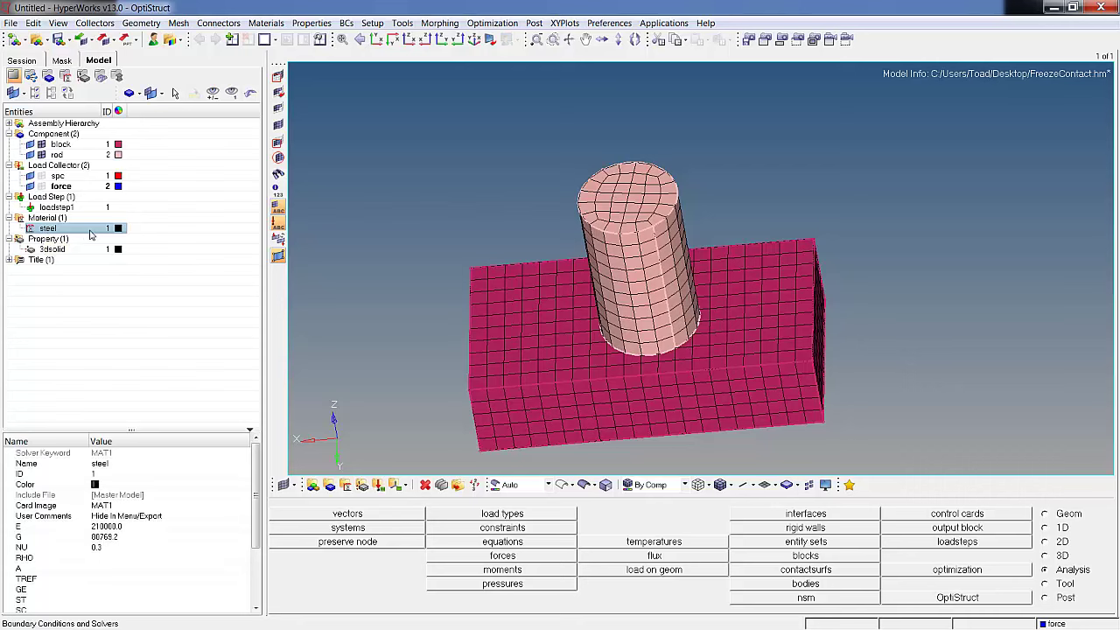
left_click(54, 249)
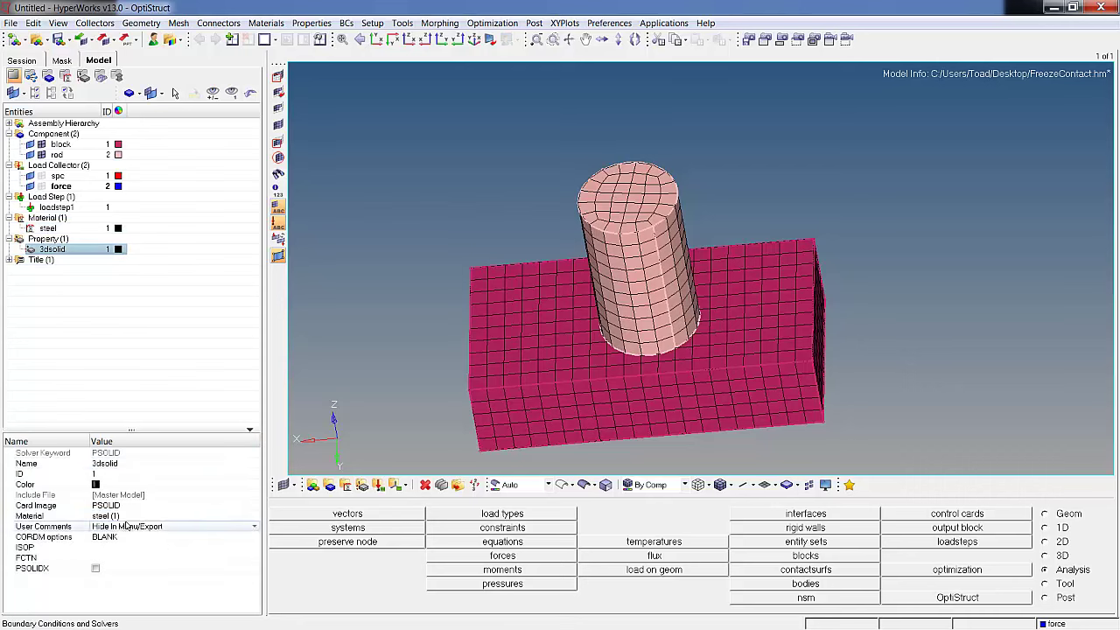
left_click(179, 363)
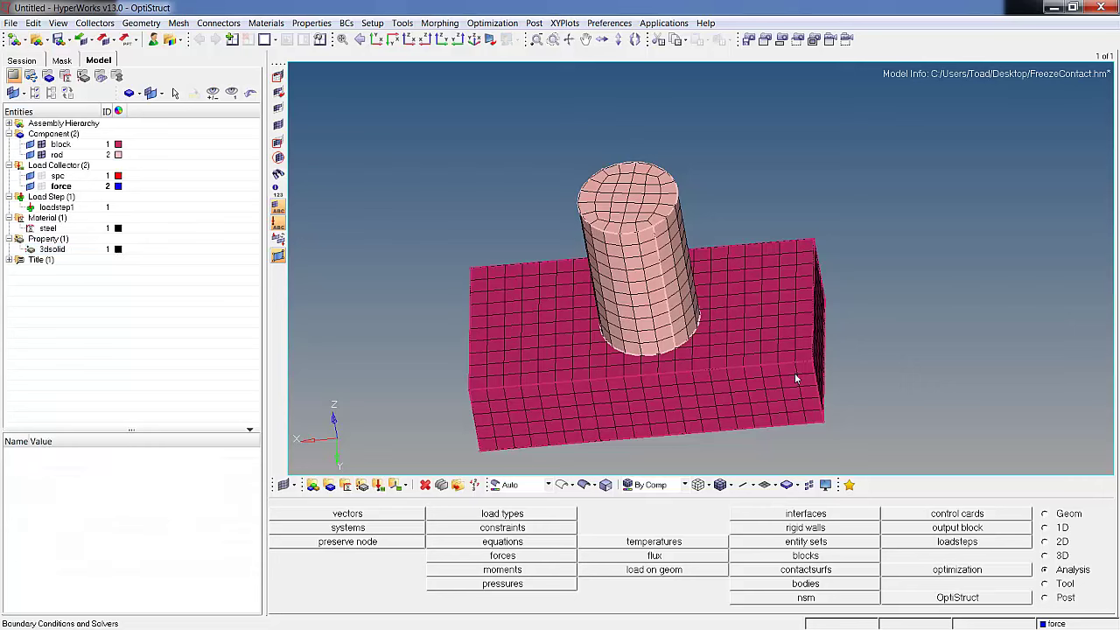
Run the OptiStruct analysis of the model, overwriting the existing FreezeContact.fem file.
left_click(957, 597)
left_click(1023, 518)
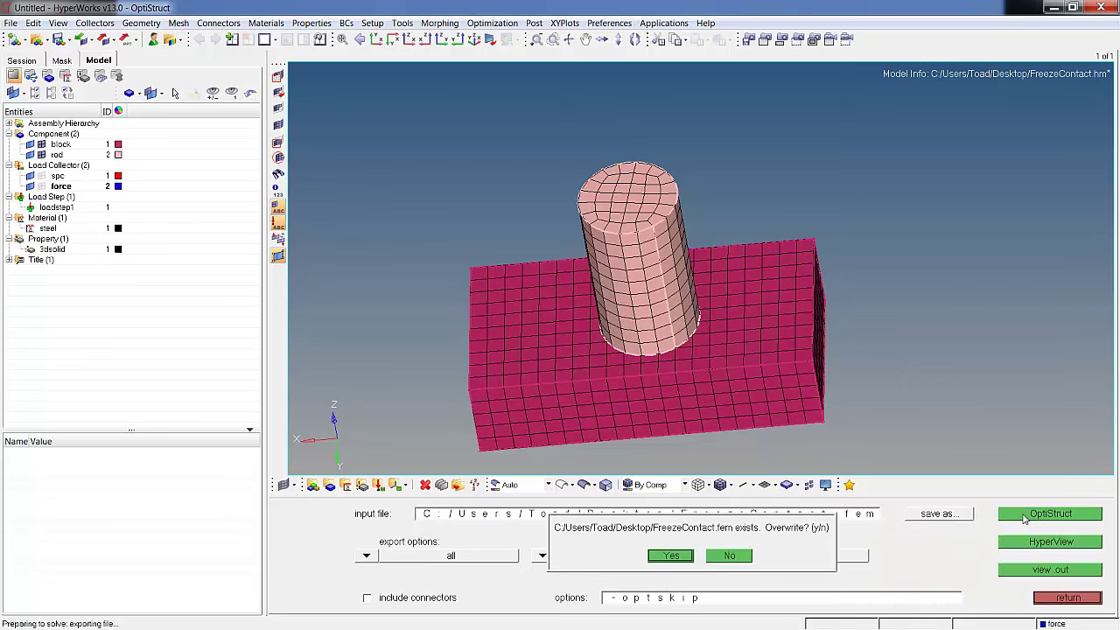
left_click(674, 556)
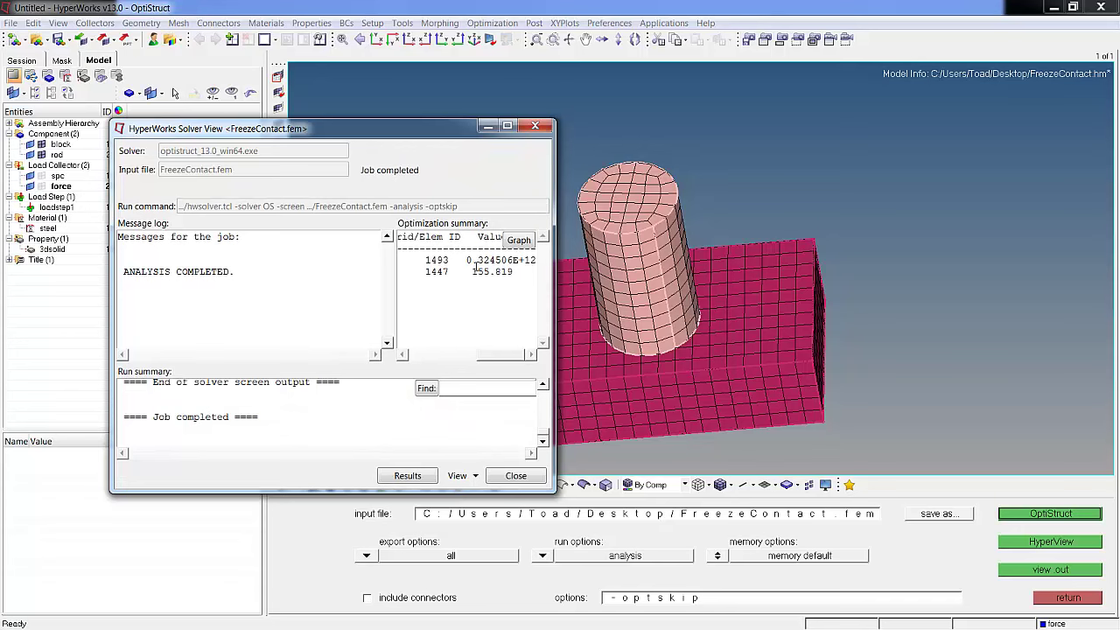
Check the value for grid 1493 in the solver summary, then leave the solver view and run settings.
left_click_drag(467, 260, 536, 261)
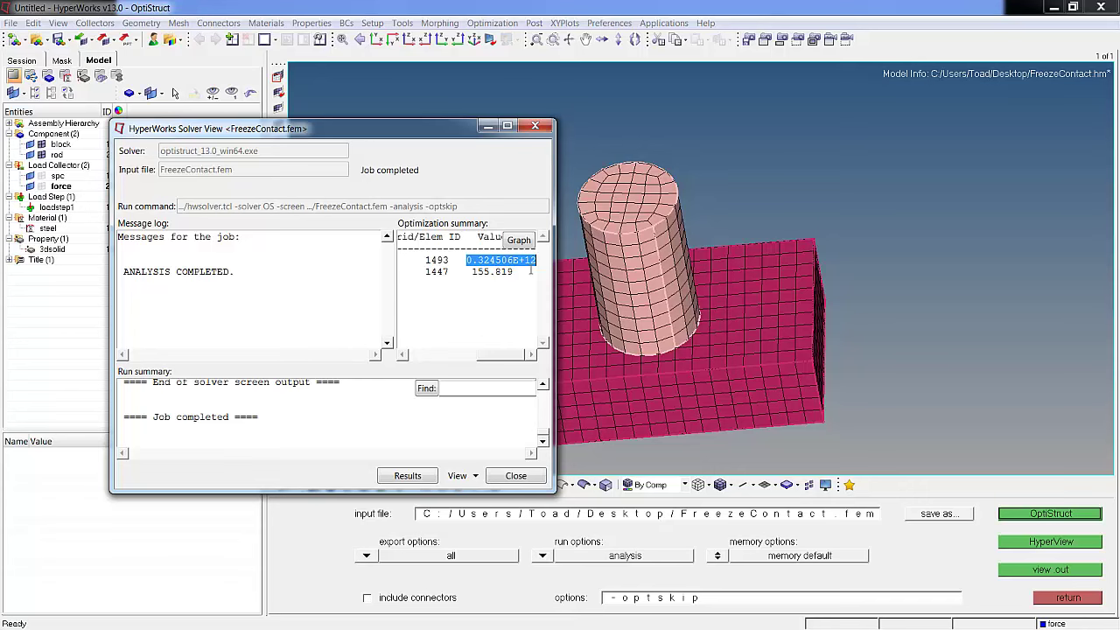
left_click(514, 476)
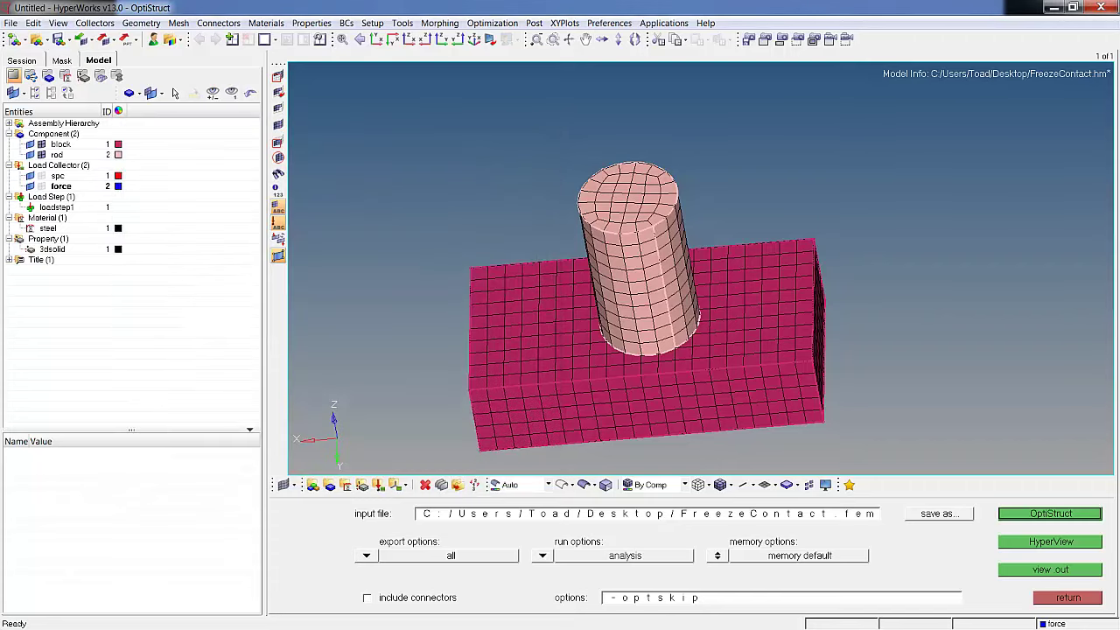
left_click(1085, 601)
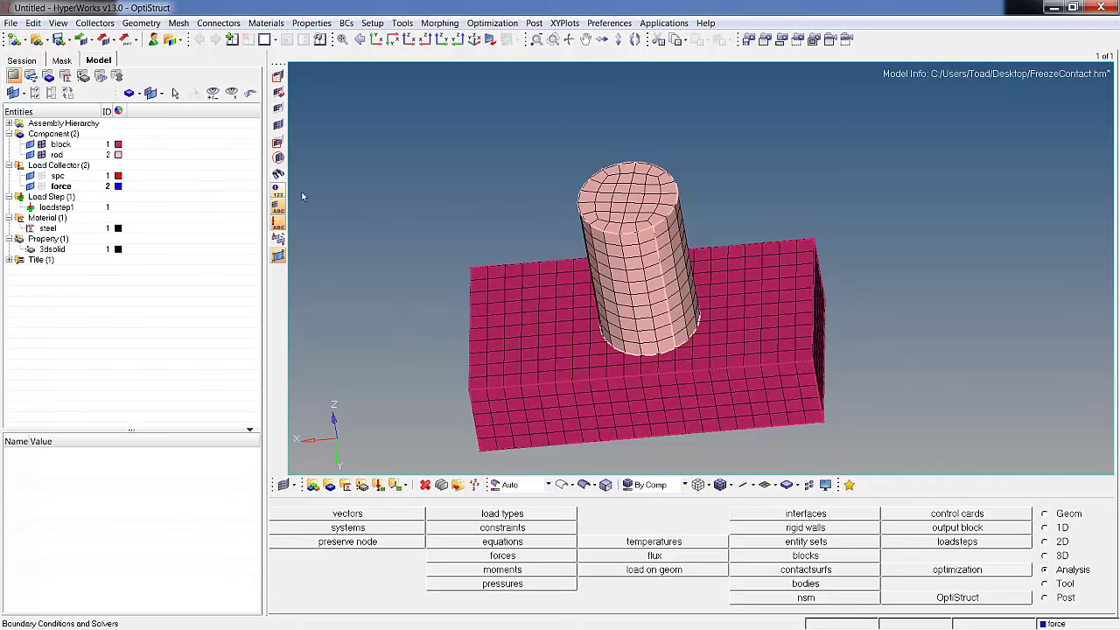
Hide the rod mesh and set up a solid-faces contact surface named blockfreeze with an orange color.
left_click(41, 154)
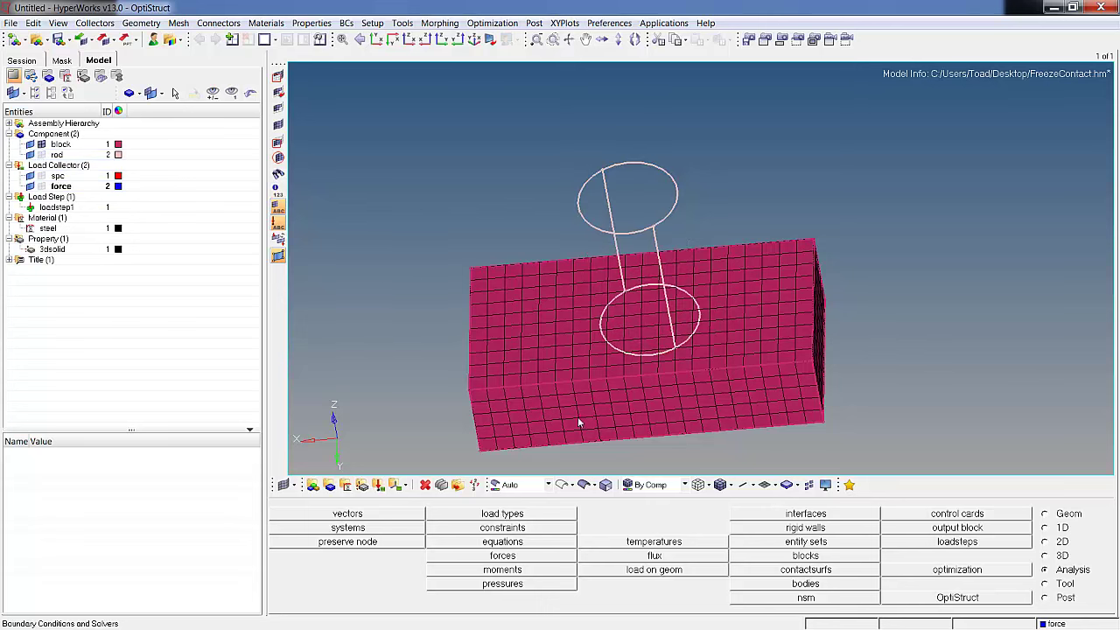
left_click(823, 570)
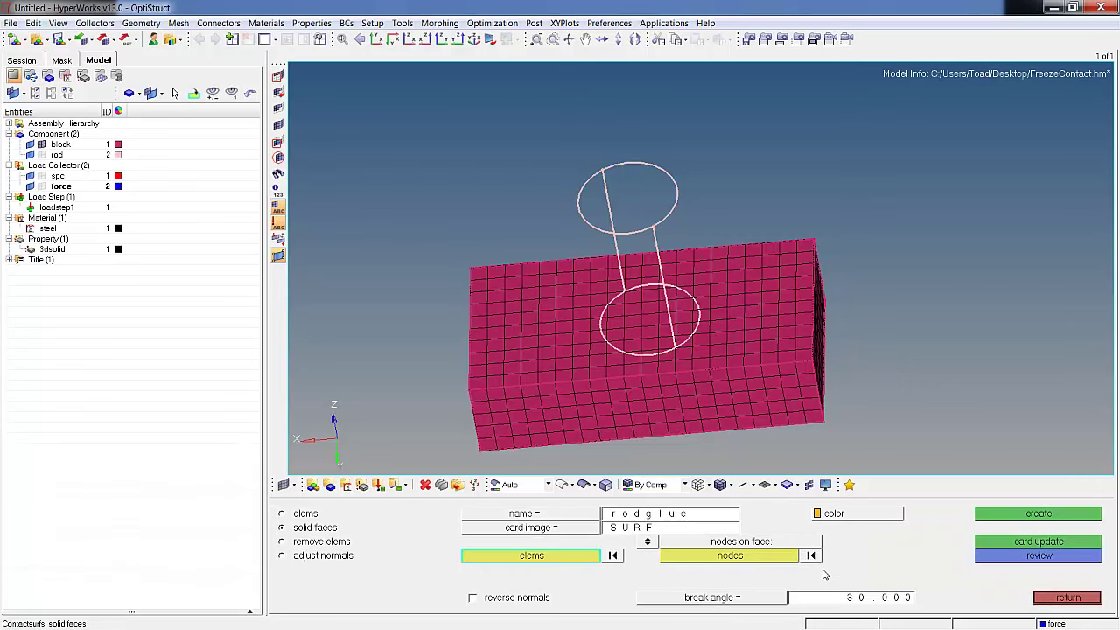
left_click(678, 514)
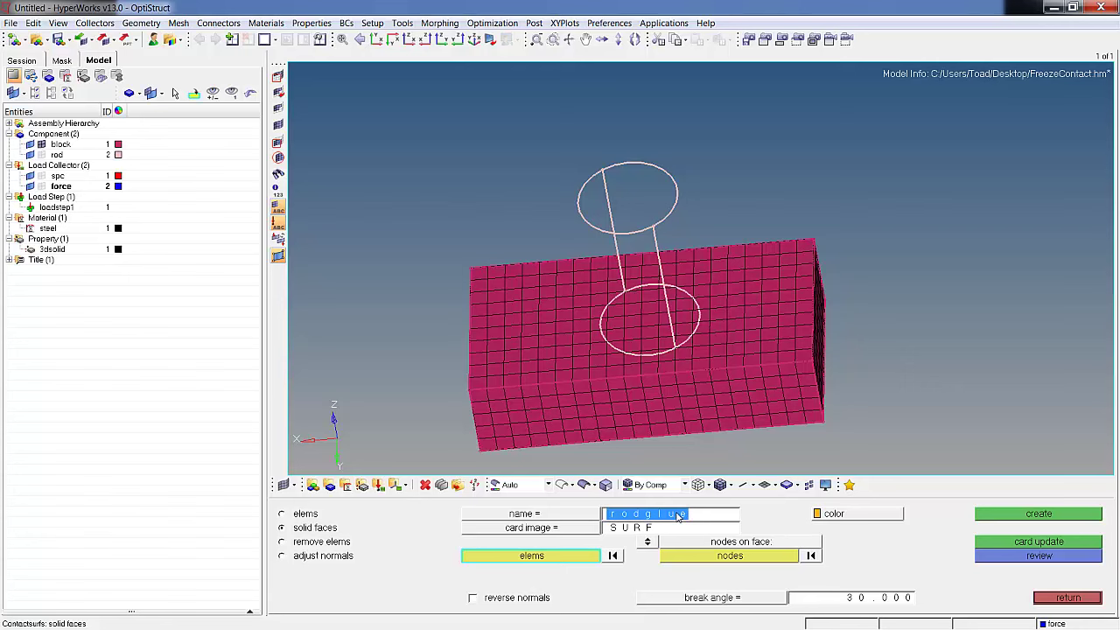
type("blockfreeze")
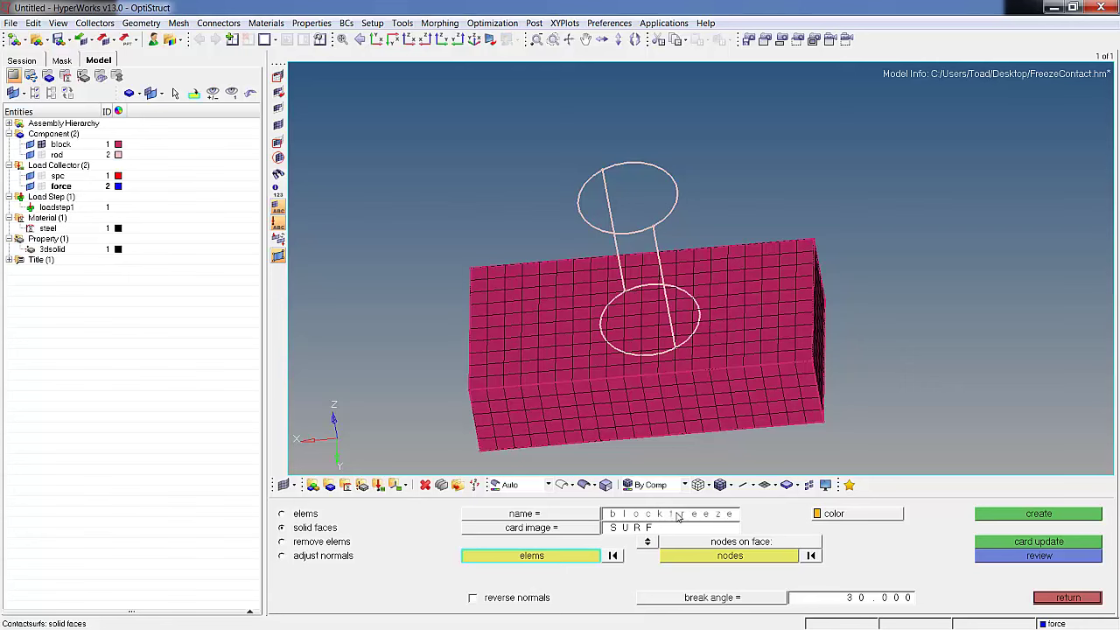
left_click(829, 517)
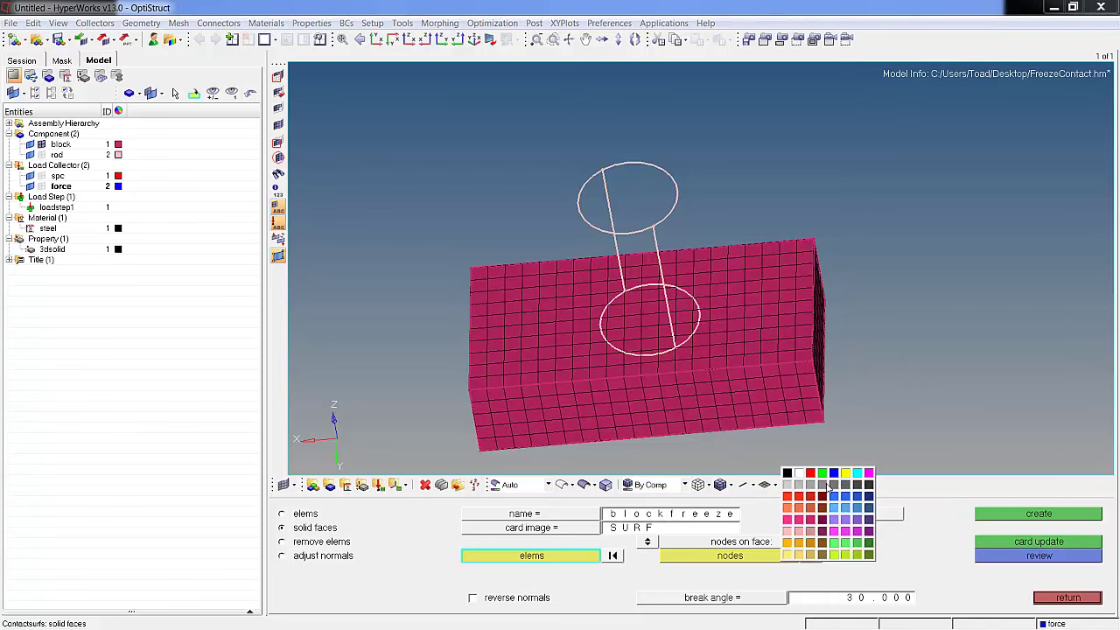
left_click(798, 543)
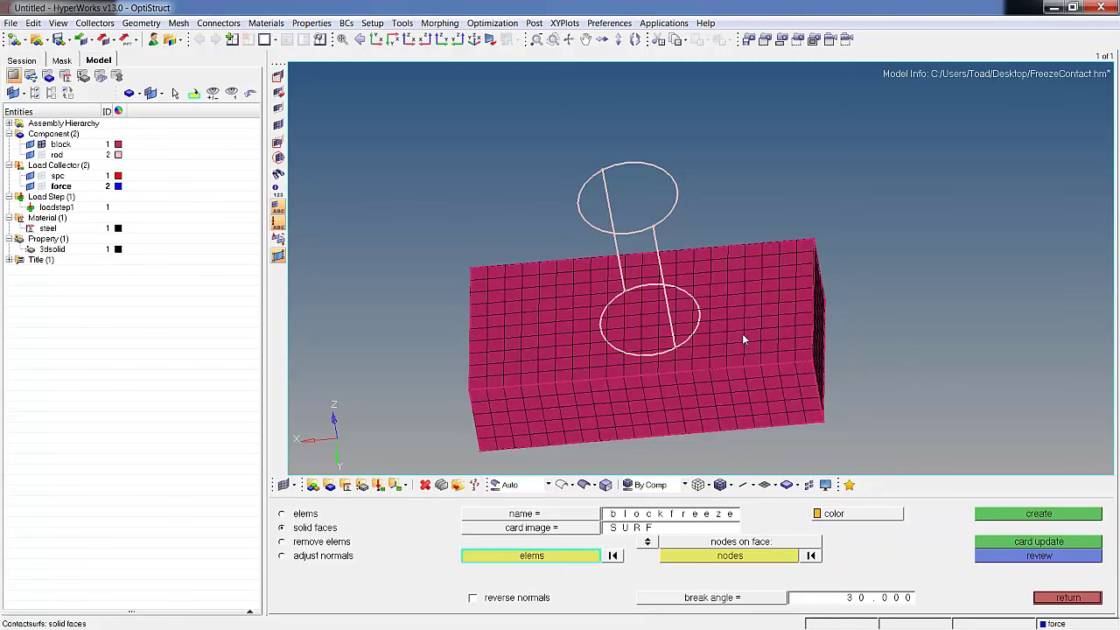
Select the block's element layer facing the rod with an on-plane selection defined by nodes on that face.
left_click(529, 353)
left_click(546, 340)
left_click(529, 342)
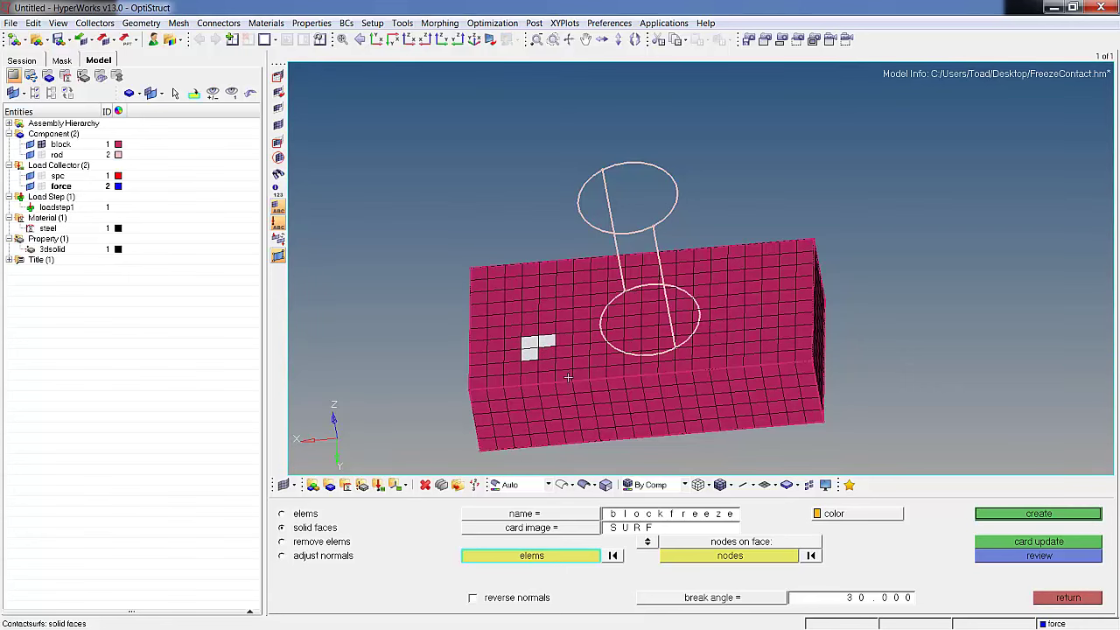
left_click(540, 558)
left_click(522, 557)
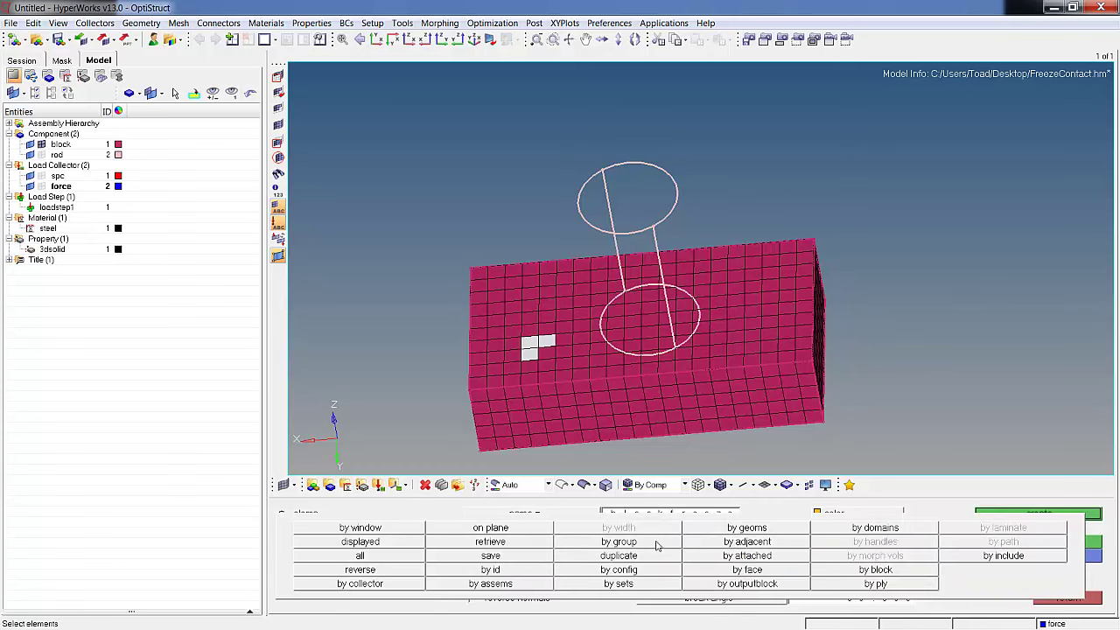
left_click(502, 529)
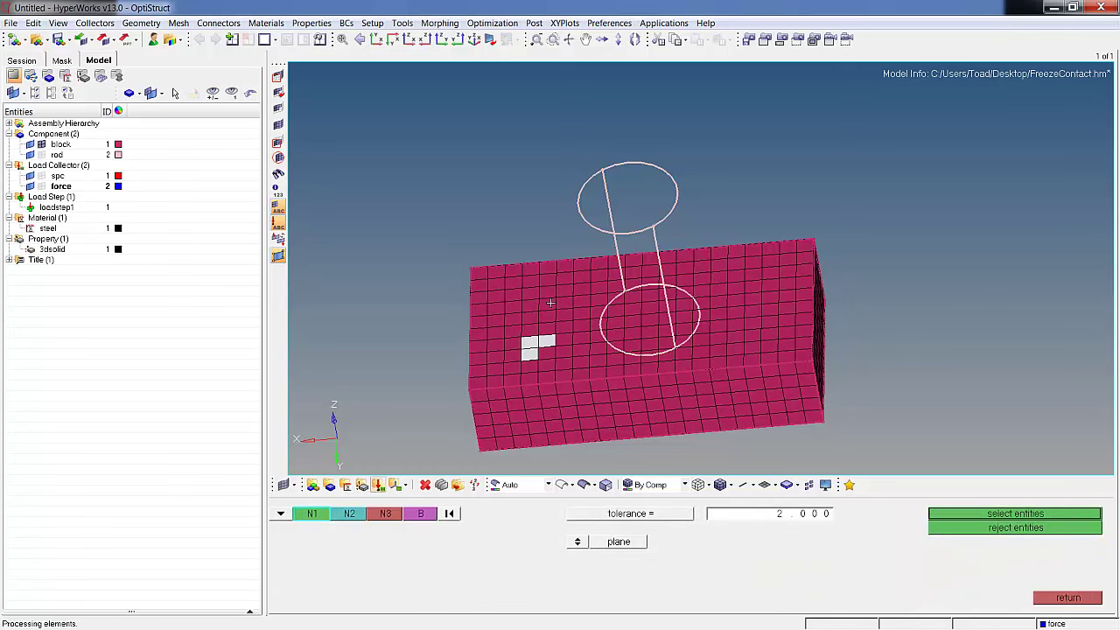
left_click(522, 300)
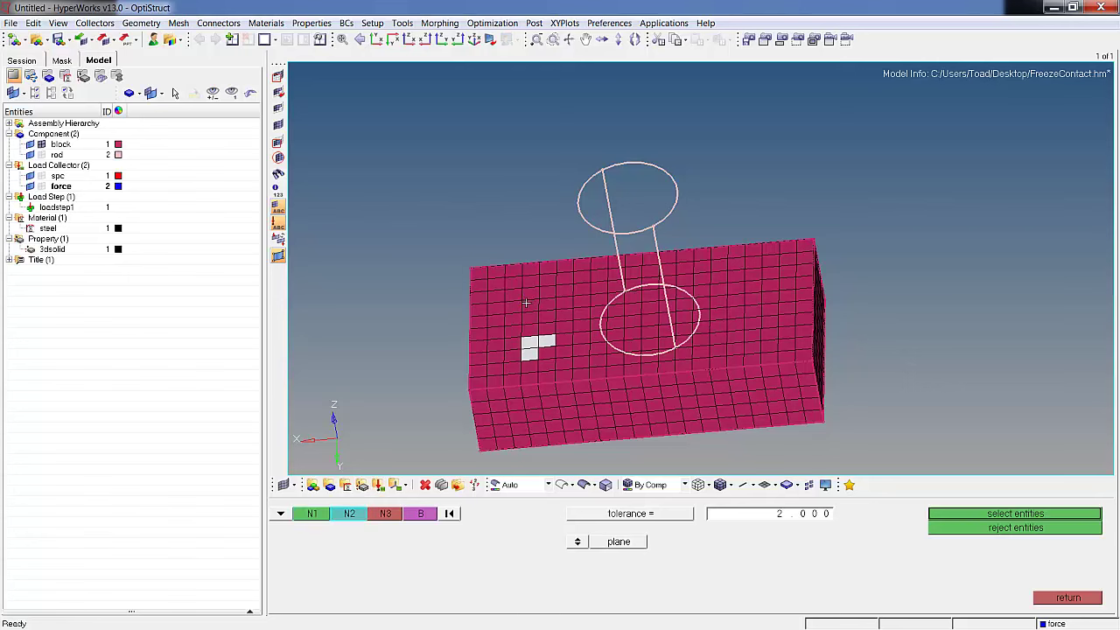
left_click(525, 340)
left_click(577, 325)
left_click(573, 281)
left_click(1012, 515)
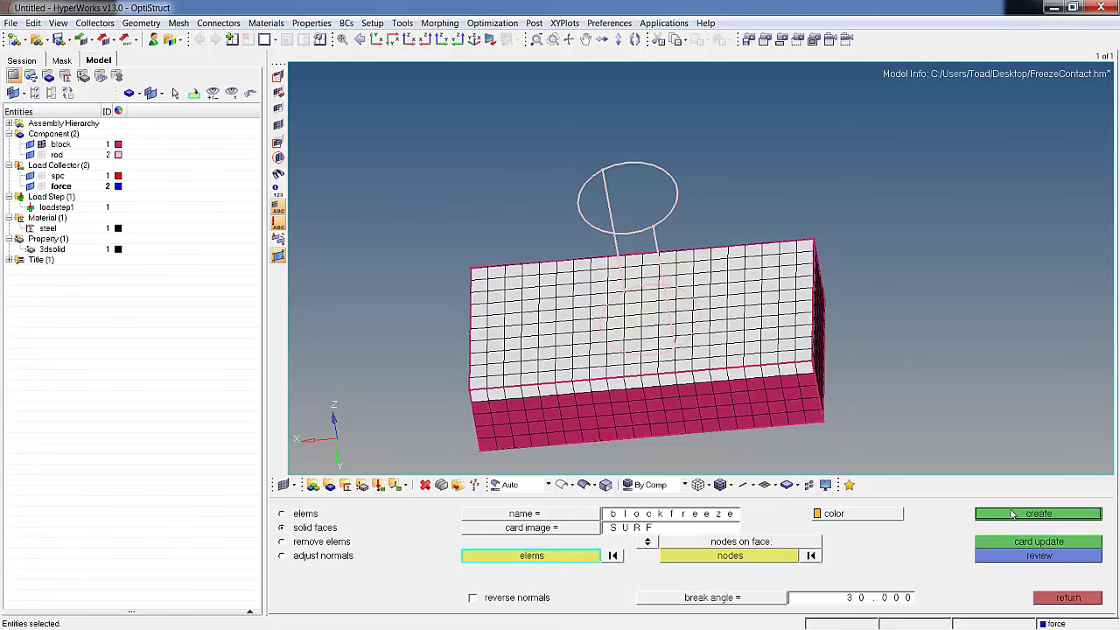
Select all nodes on the block face touching the rod by face and create the blockfreeze contact surface.
left_click(726, 557)
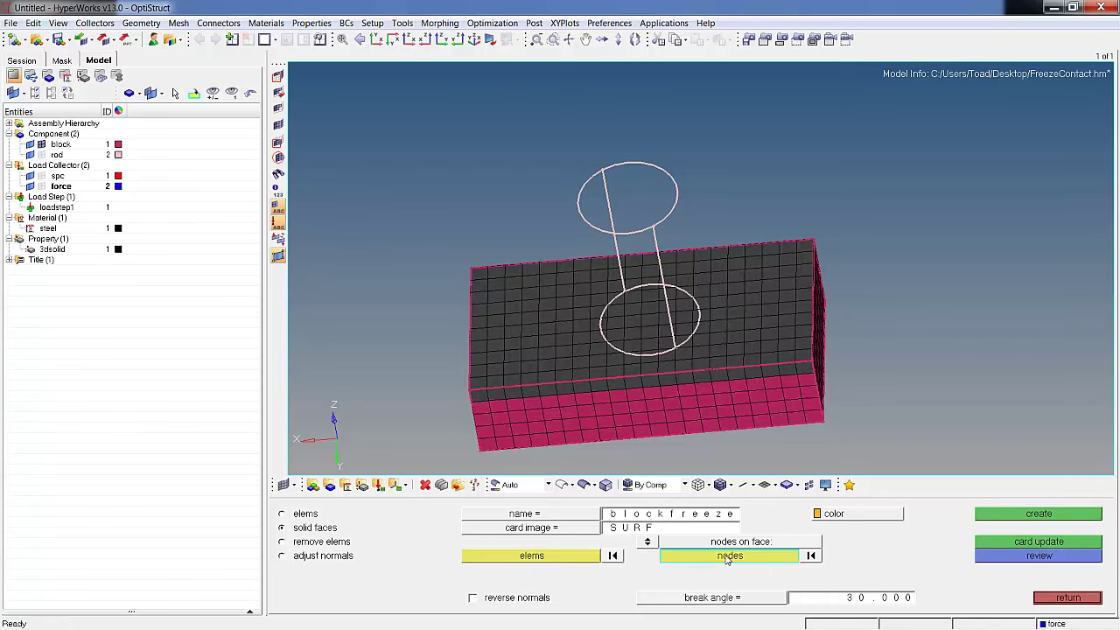
left_click(555, 334)
left_click(717, 557)
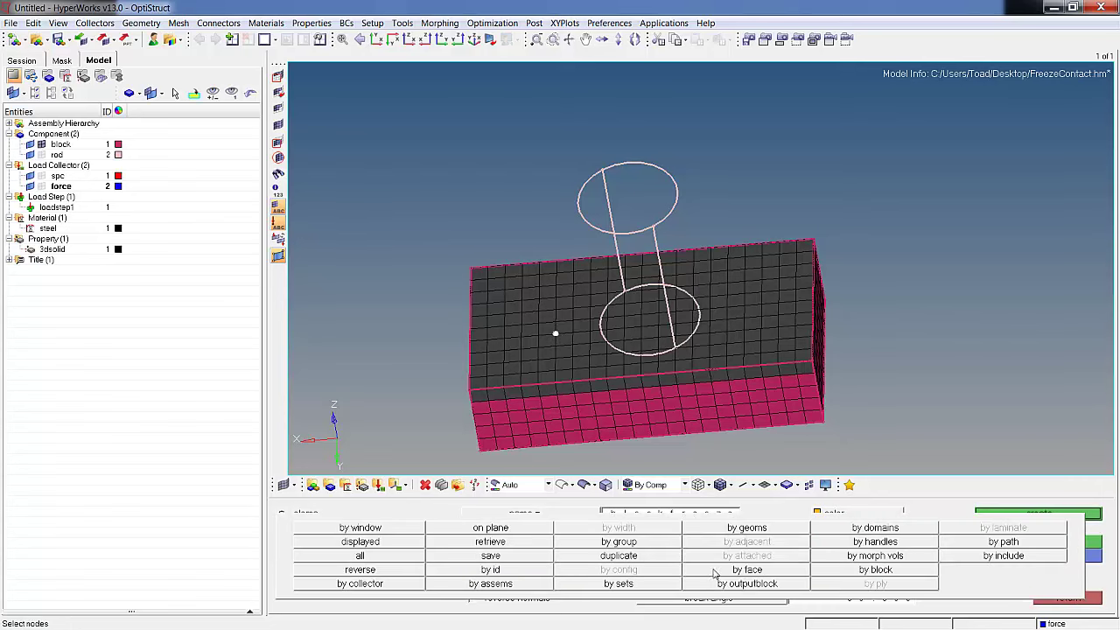
left_click(718, 572)
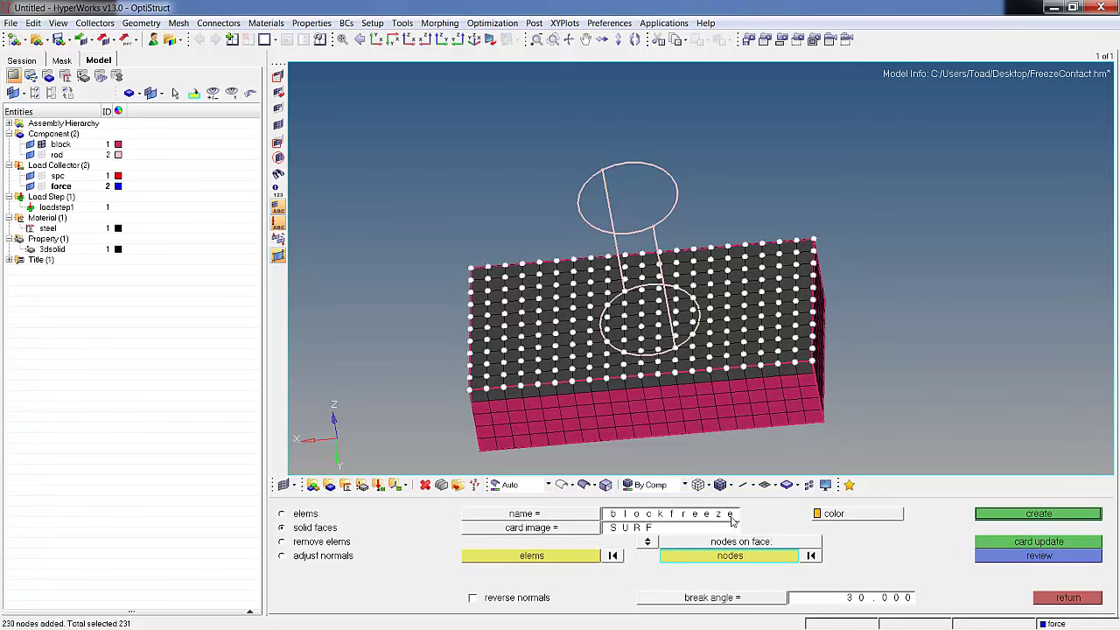
left_click(1022, 516)
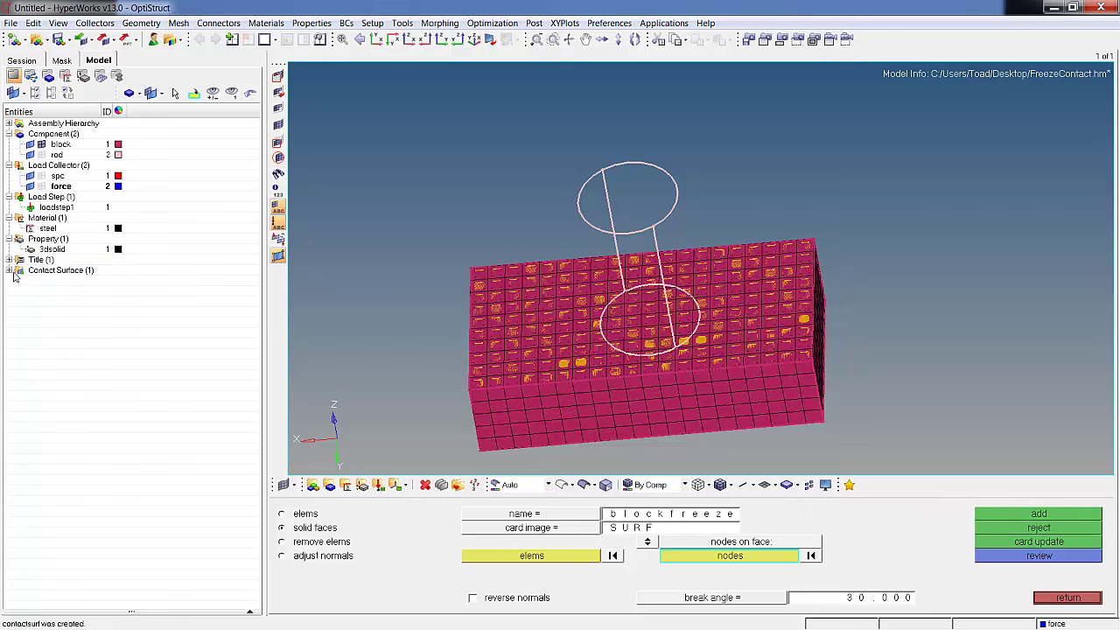
Show the rod mesh, and hide the block mesh and the blockfreeze contact surface.
left_click(9, 271)
left_click(42, 155)
left_click(41, 145)
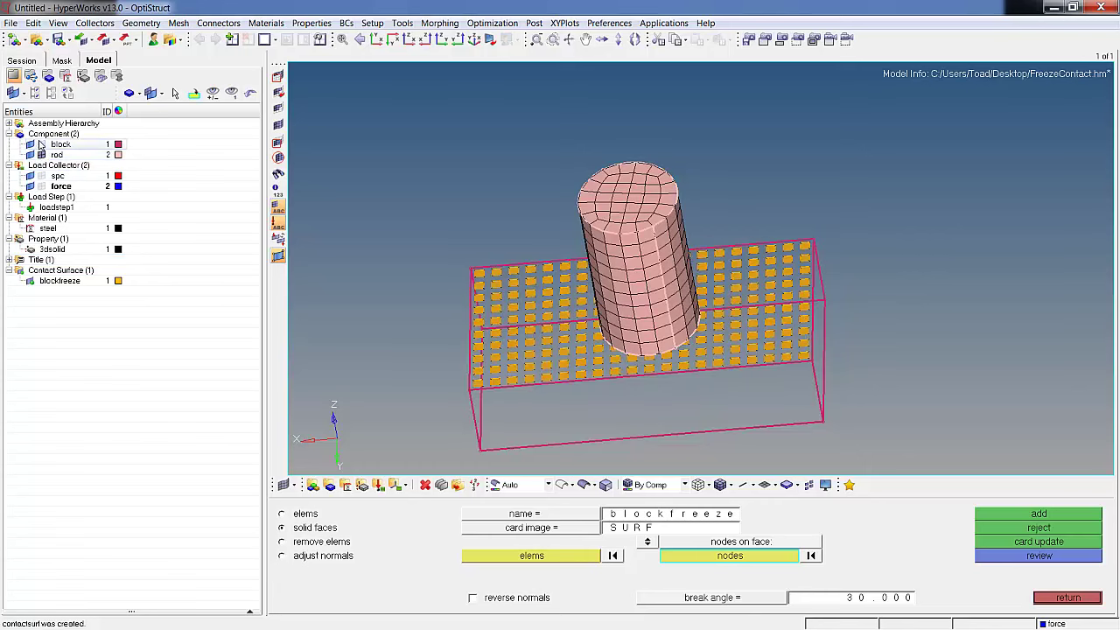
right_click(61, 282)
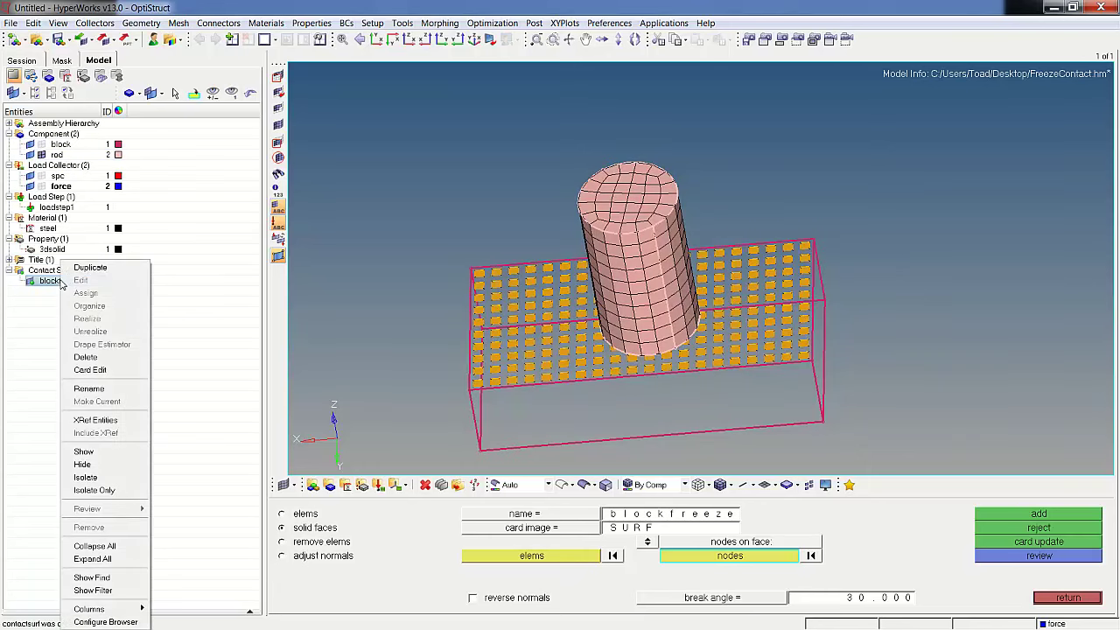
left_click(101, 464)
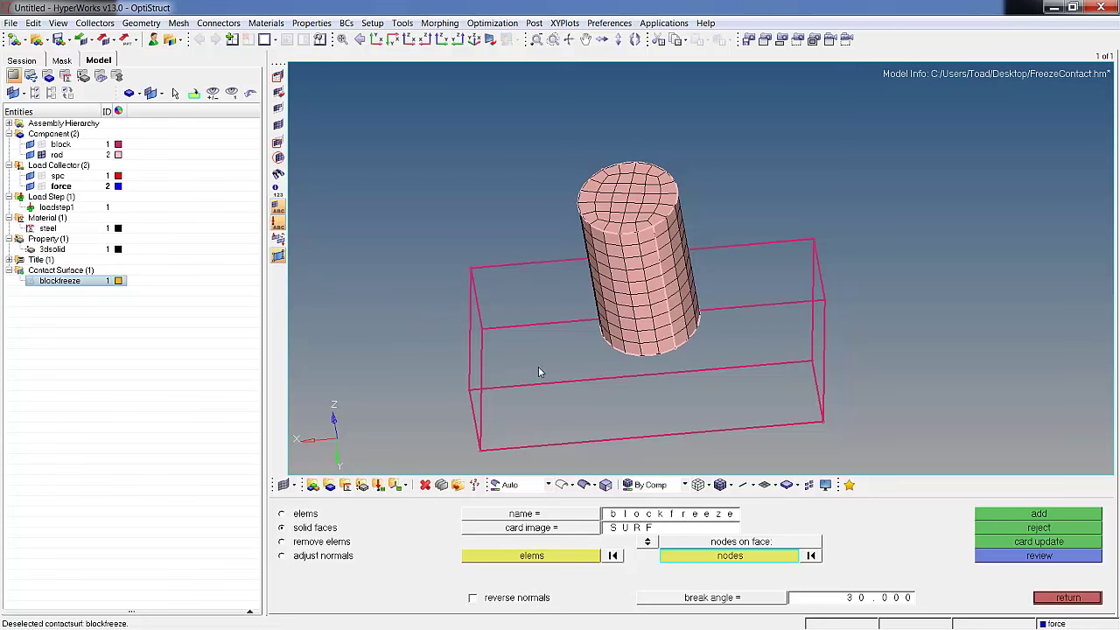
Name the next solid-faces contact surface rodfreeze, with the rod's end face that touches the block in view.
left_click_drag(687, 411, 586, 365, "ctrl")
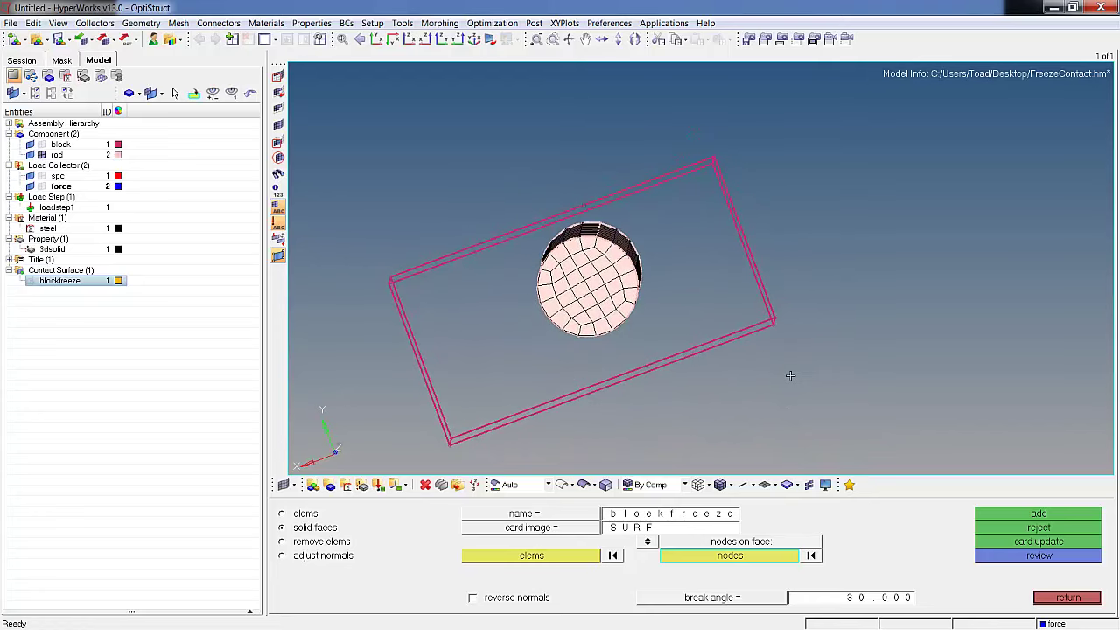
double_click(671, 514)
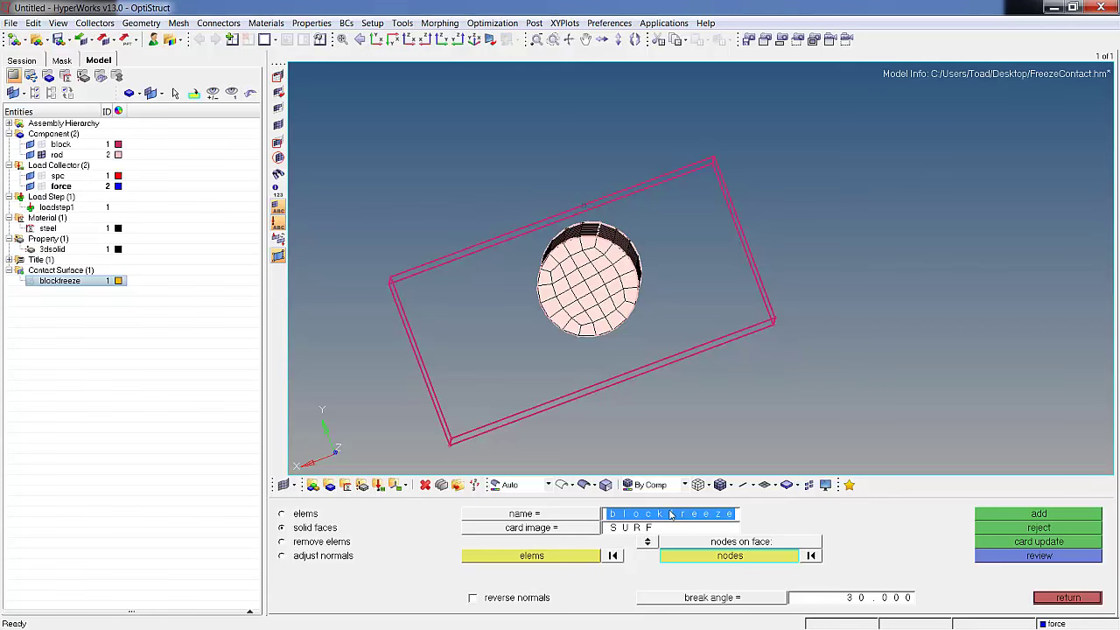
type("rod_")
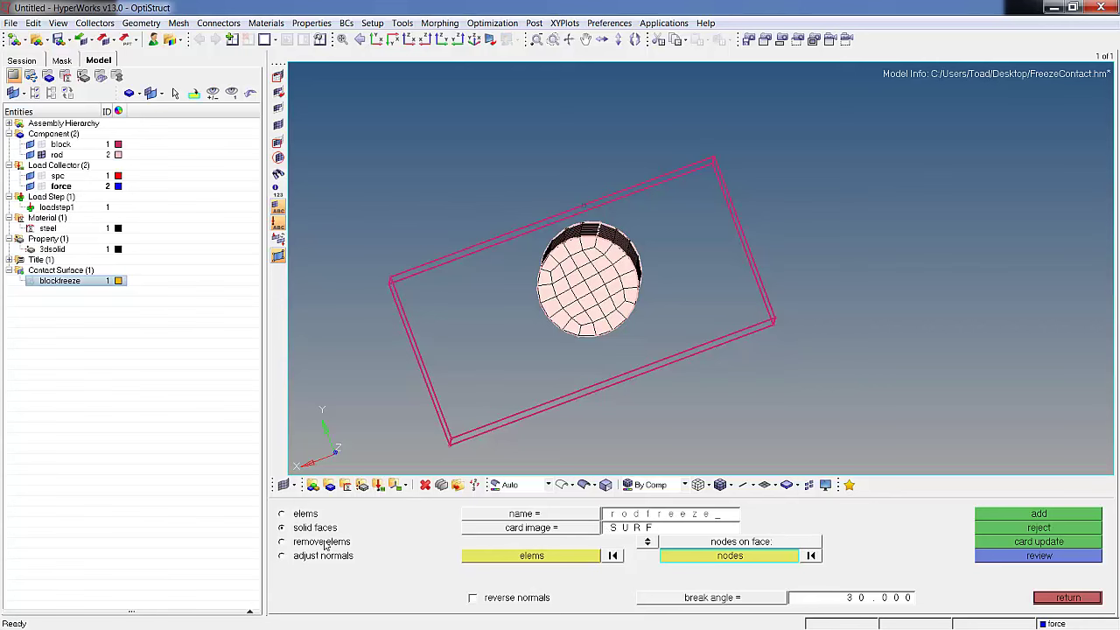
Select the rod's end layer of elements facing the block with an on-plane selection defined by nodes on that end face.
left_click(511, 557)
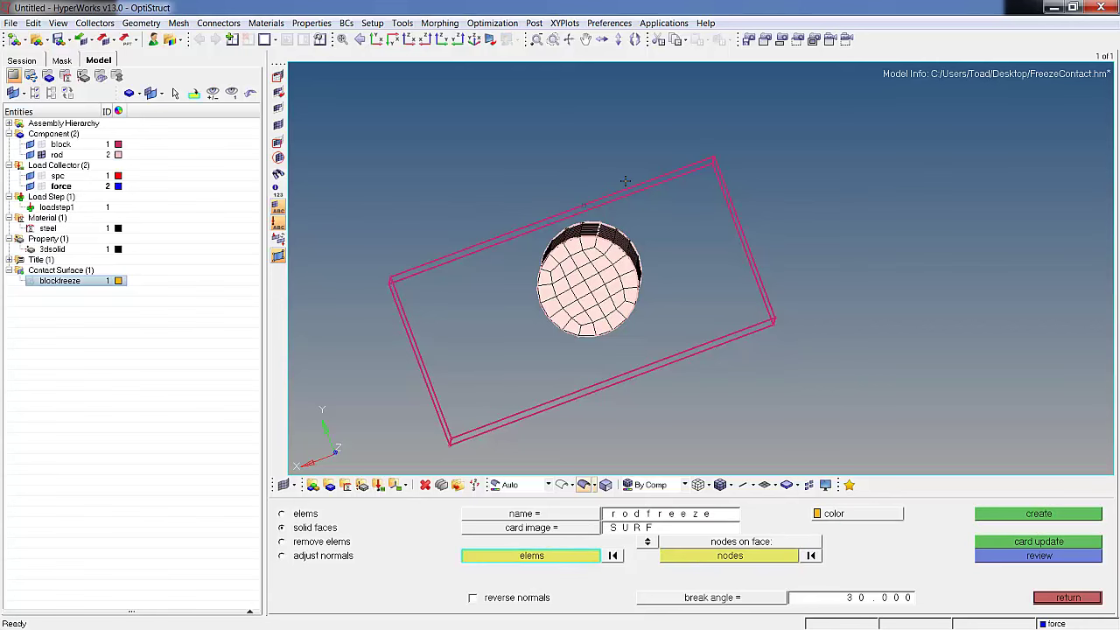
left_click(575, 280)
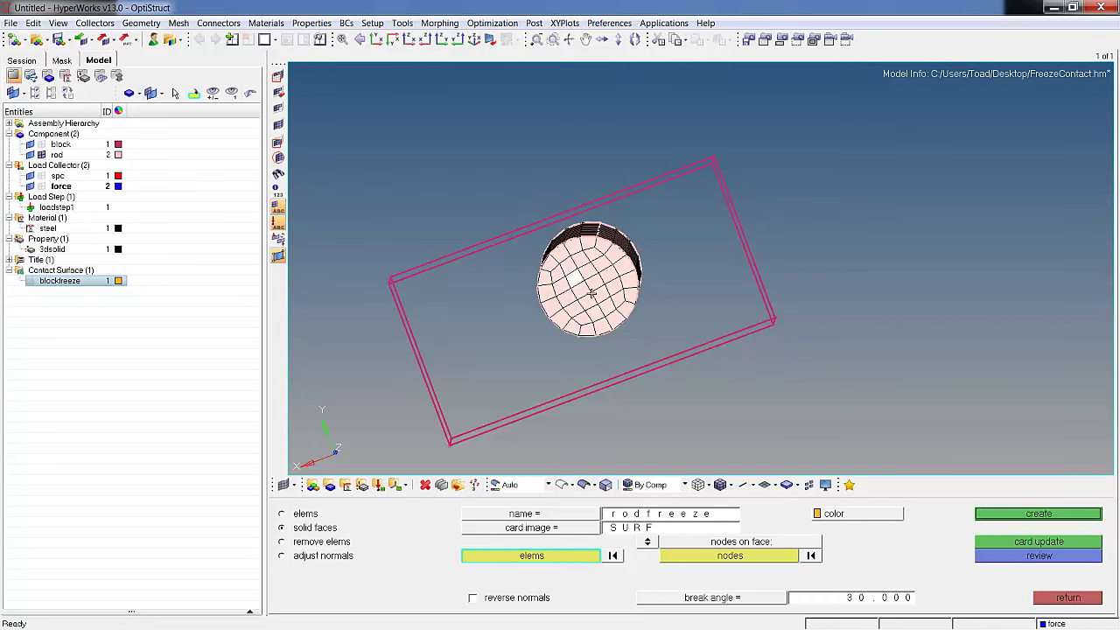
left_click(590, 274)
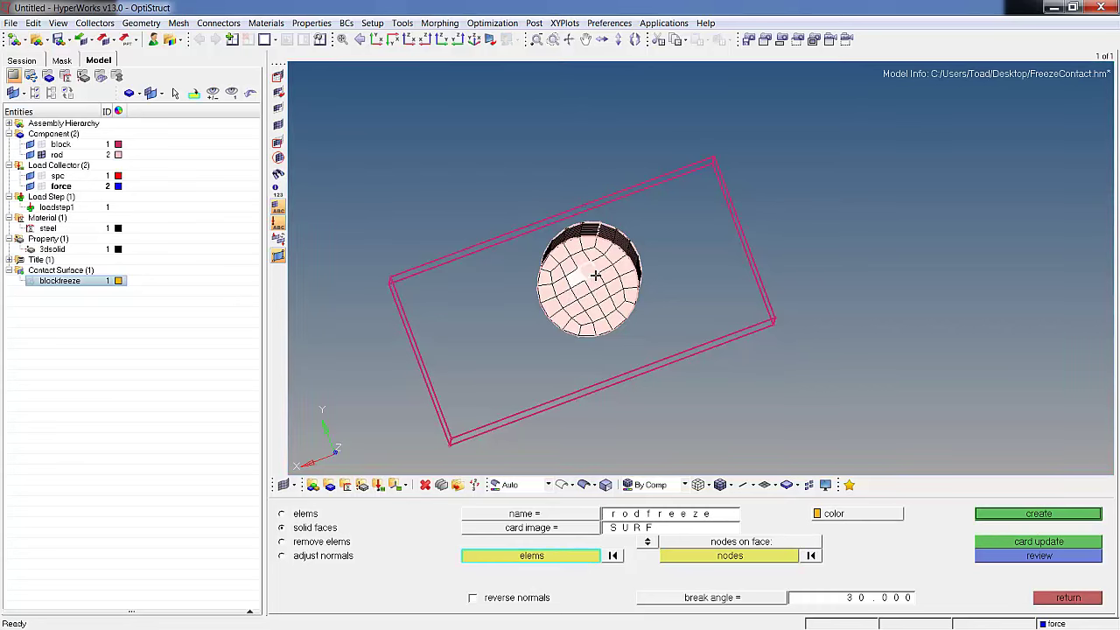
left_click(548, 556)
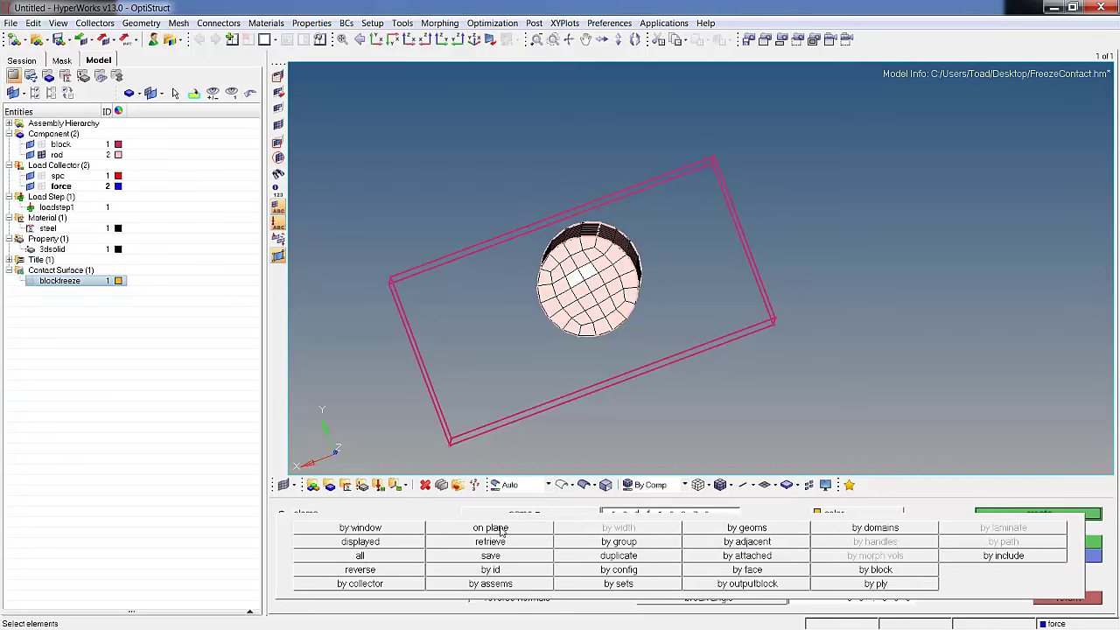
left_click(489, 527)
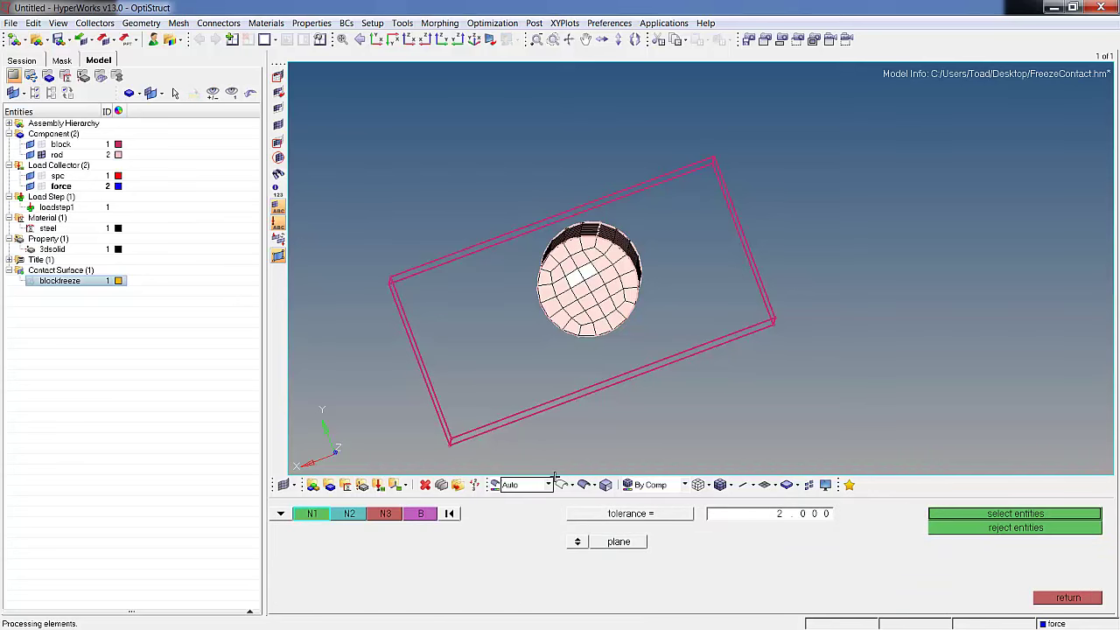
left_click(572, 319)
left_click(627, 303)
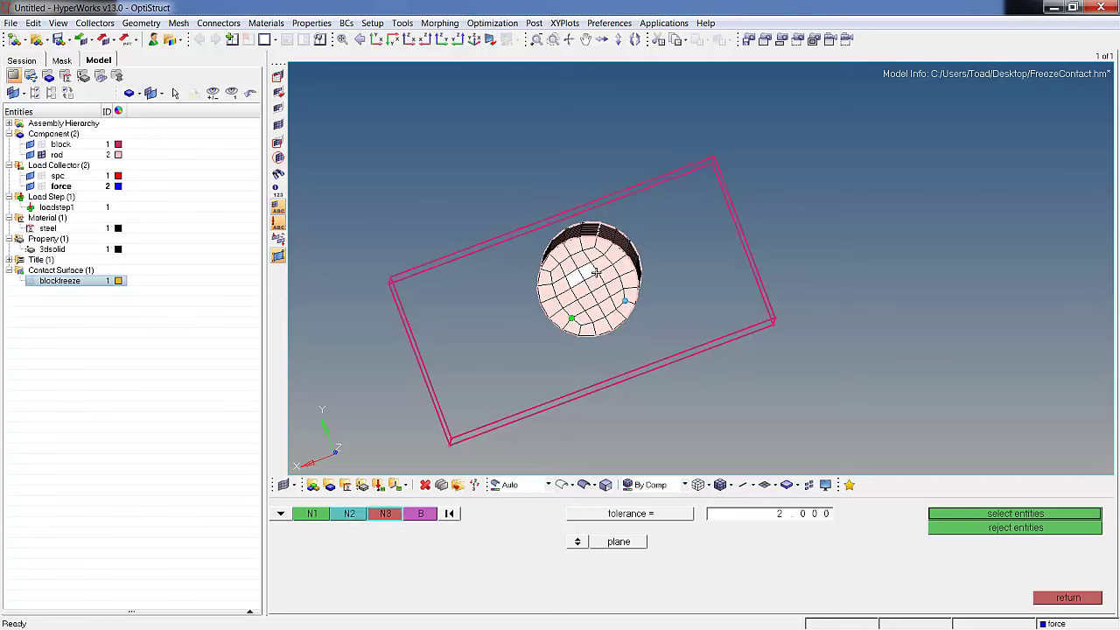
left_click(580, 271)
left_click(616, 272)
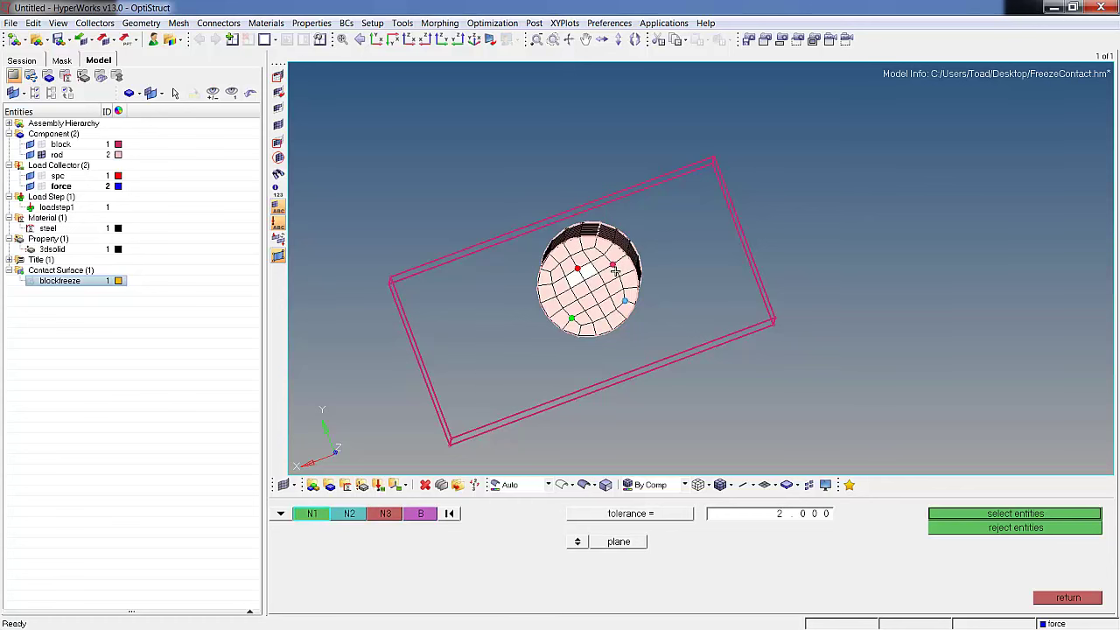
left_click(983, 518)
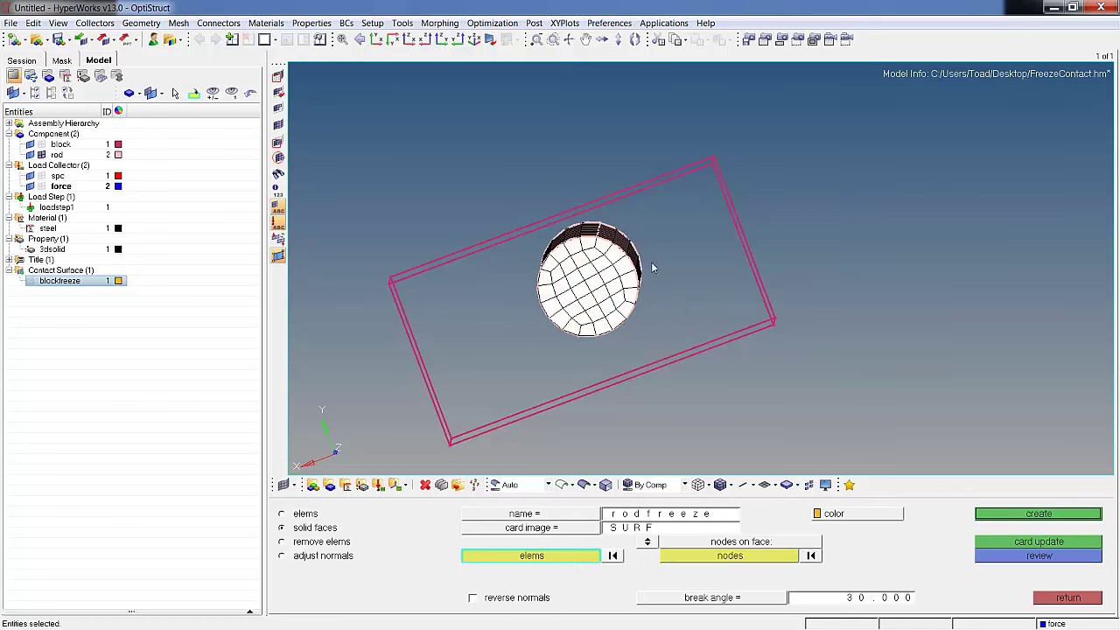
Select all nodes on the rod's end face touching the block, extending one picked node by face.
left_click_drag(657, 270, 483, 141, "ctrl")
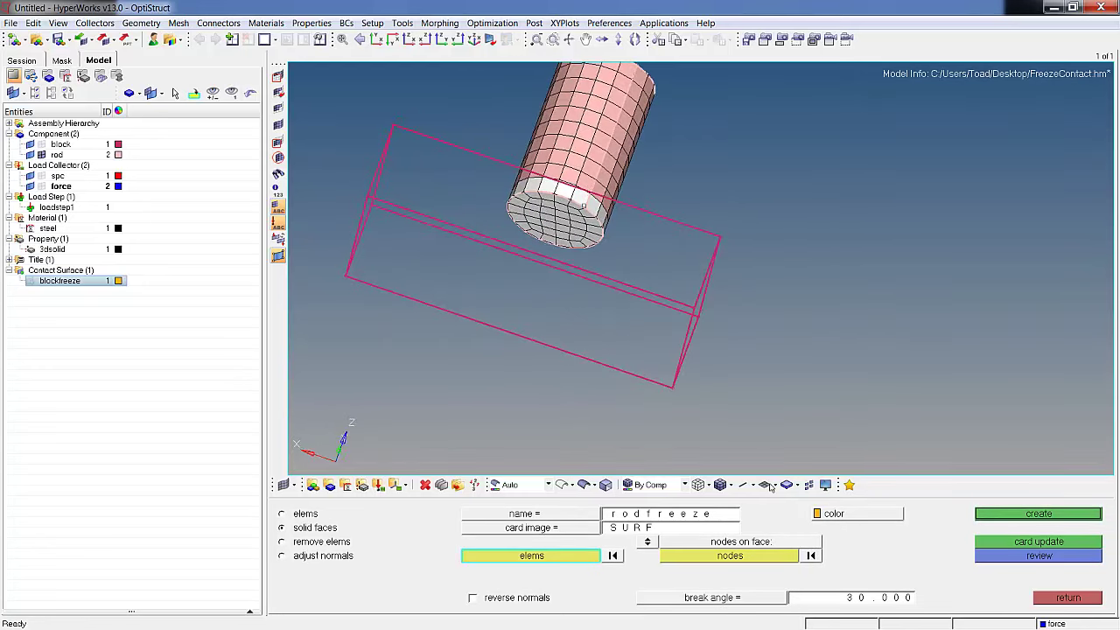
left_click(717, 558)
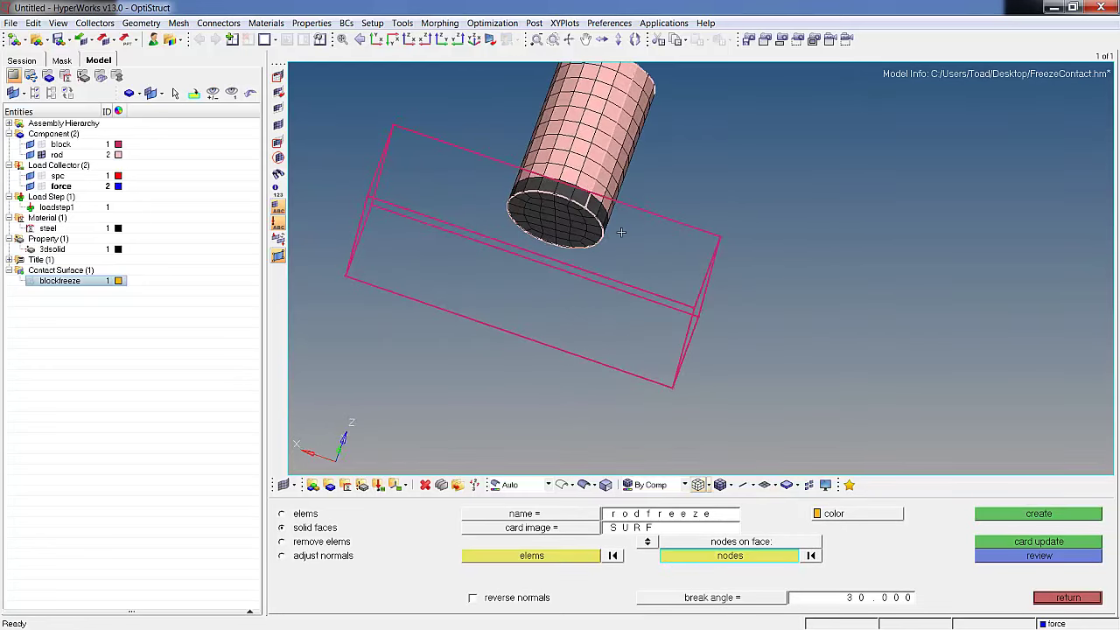
left_click(554, 217)
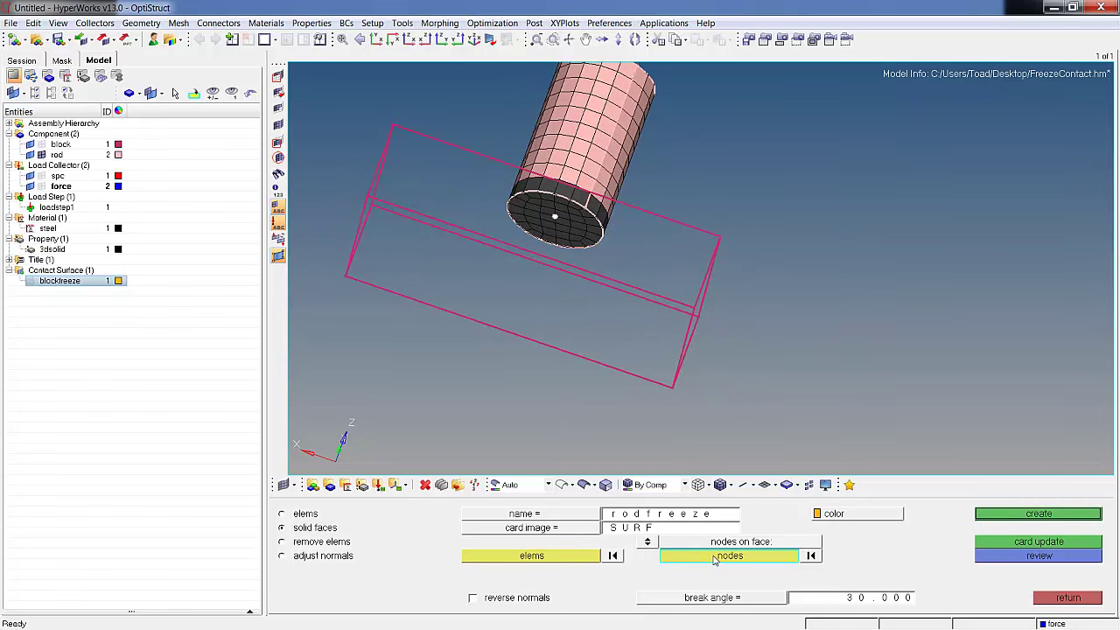
left_click(714, 558)
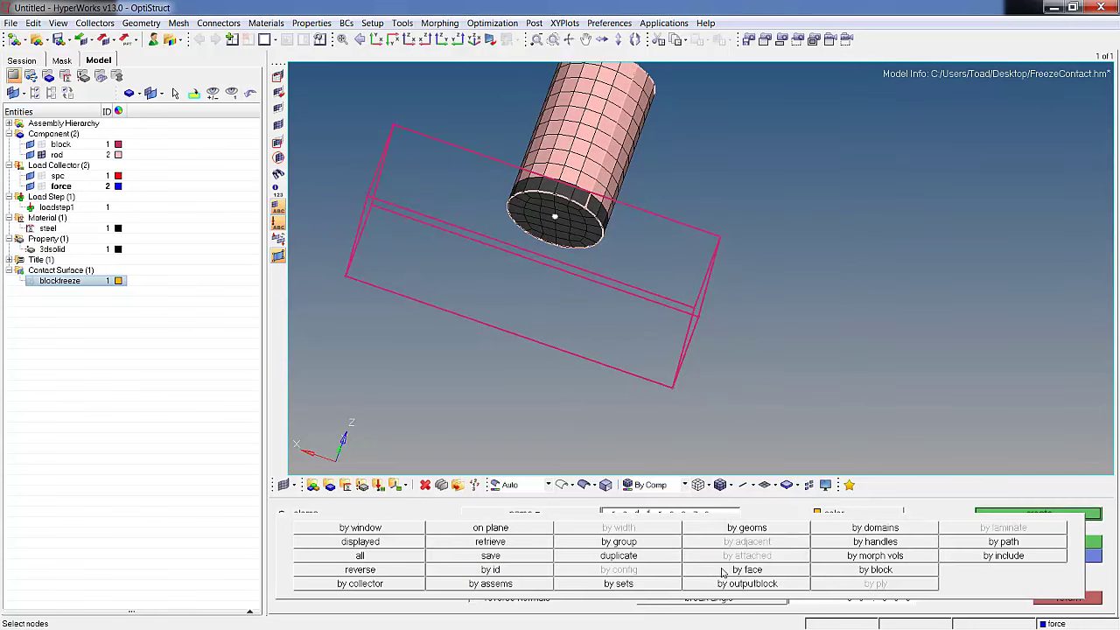
left_click(724, 570)
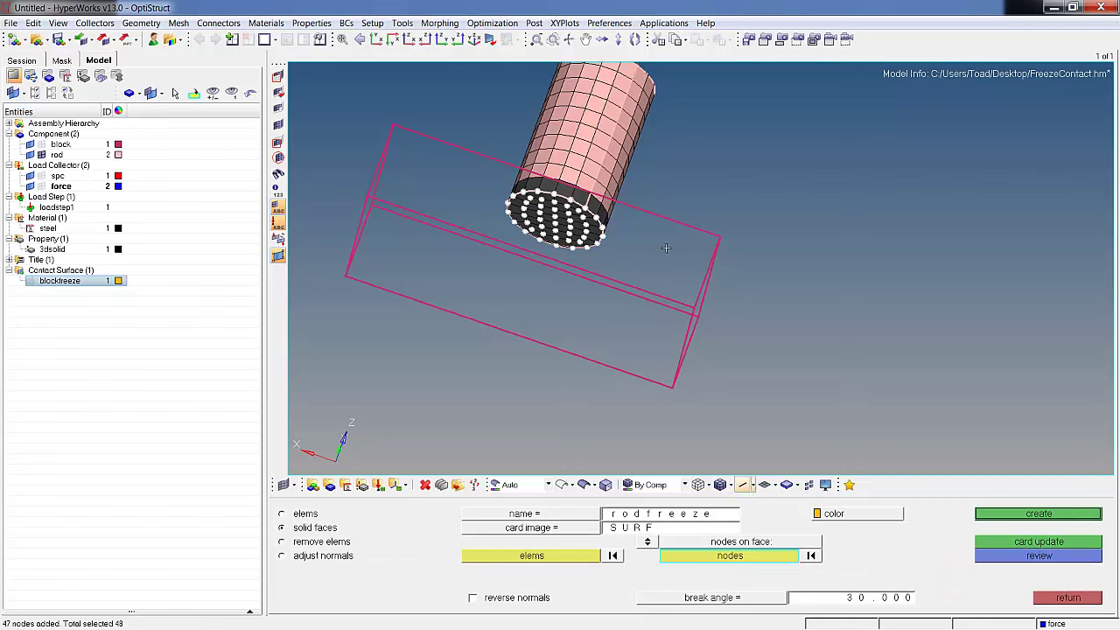
Set the color to blue and create the rodfreeze contact surface.
left_click(832, 514)
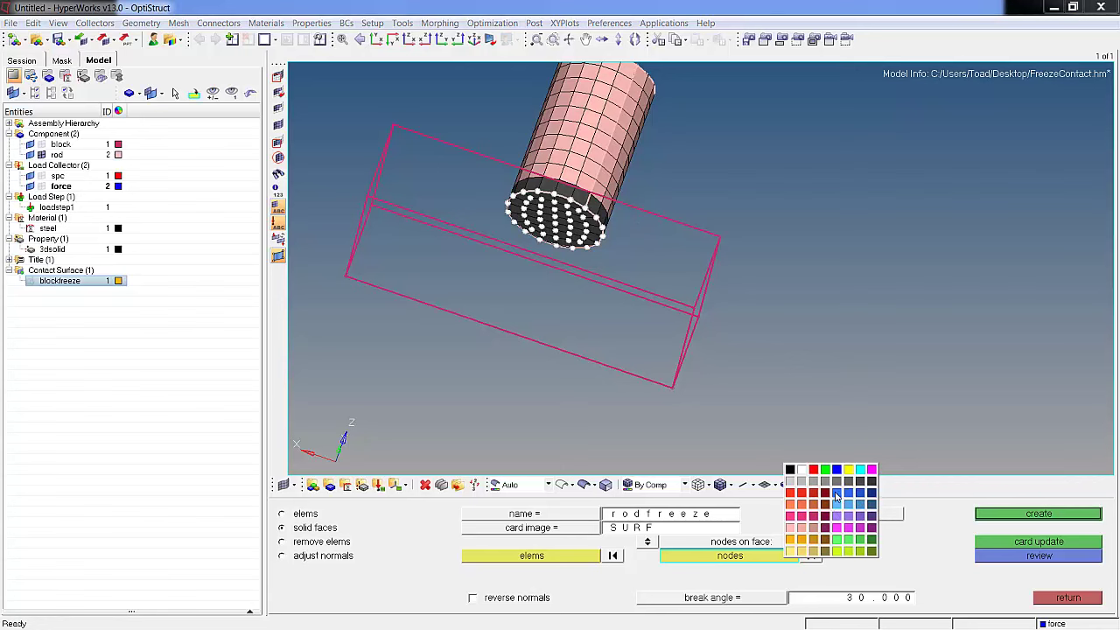
left_click(837, 495)
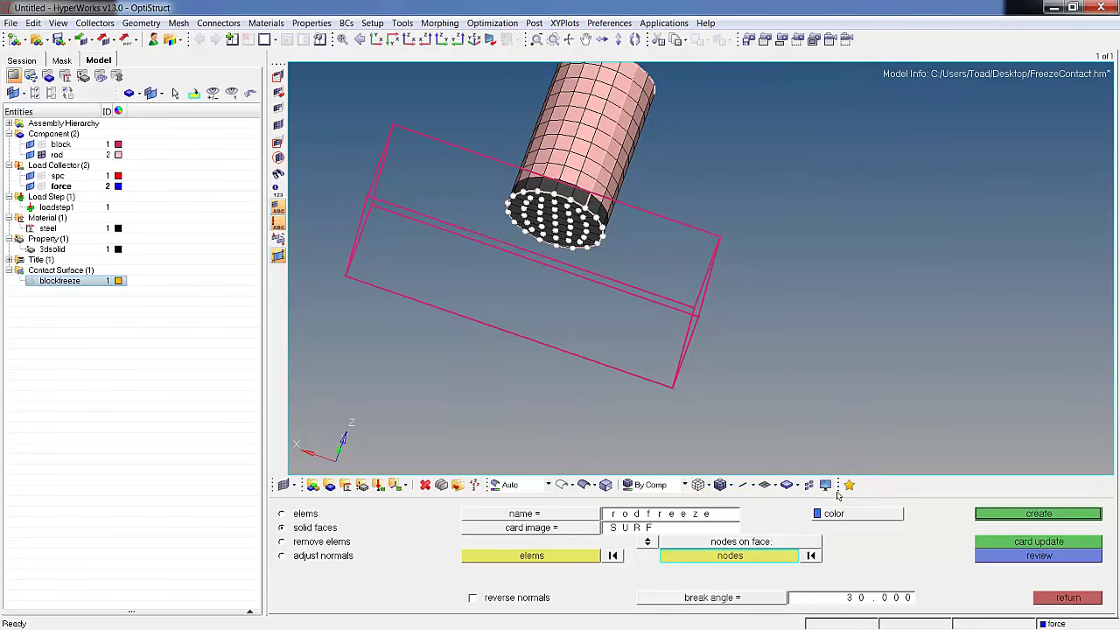
left_click(1058, 518)
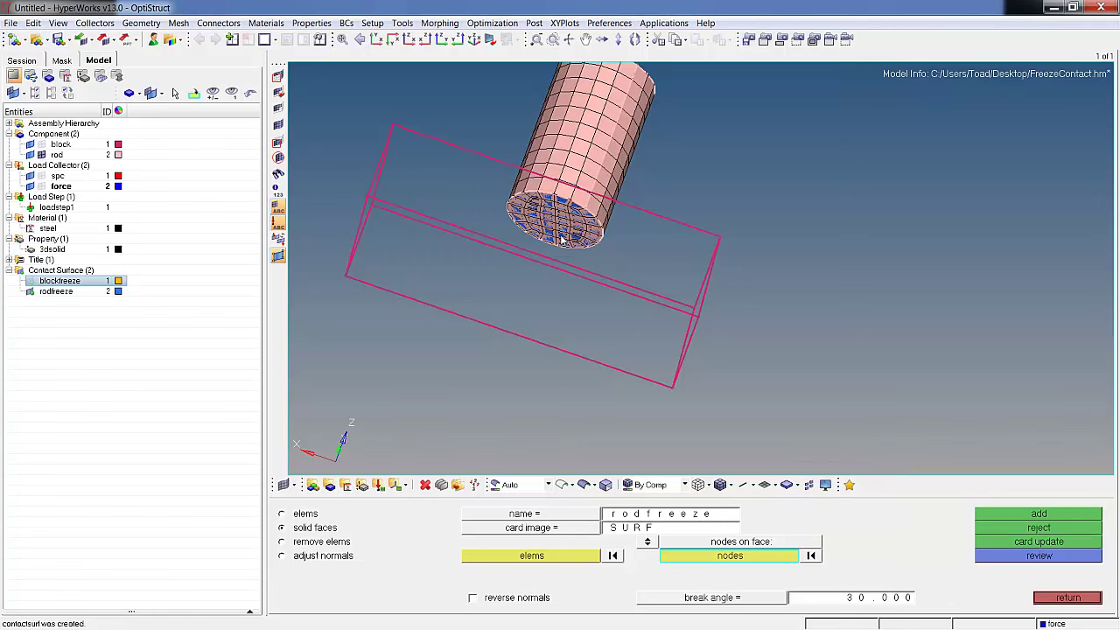
Show the blockfreeze contact surface and the block mesh again, and finish defining contact surfaces.
right_click(57, 280)
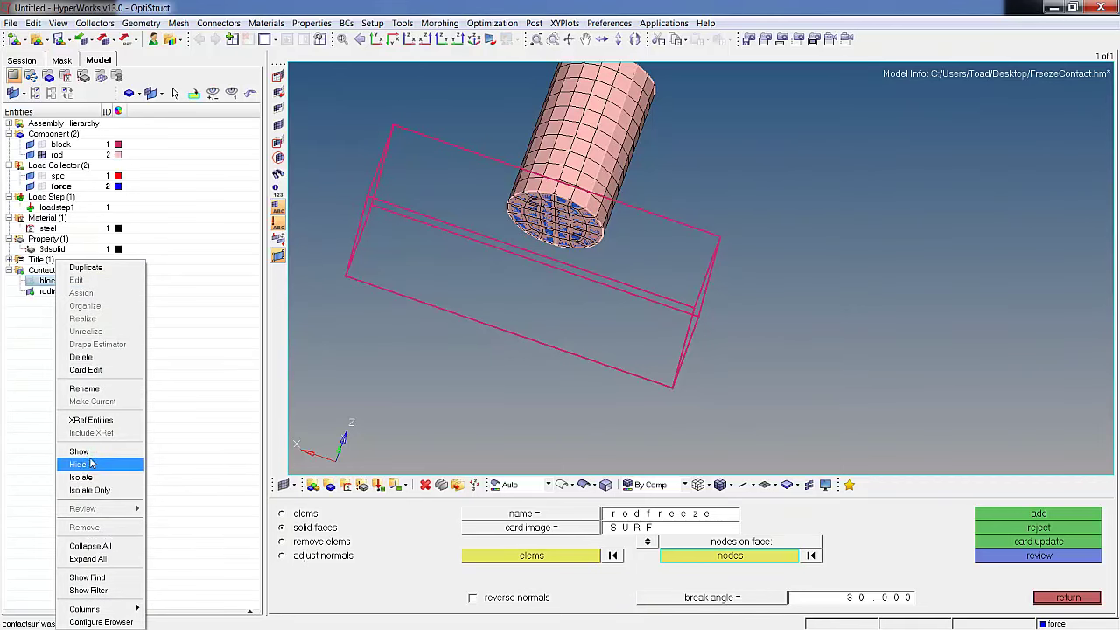
left_click(81, 450)
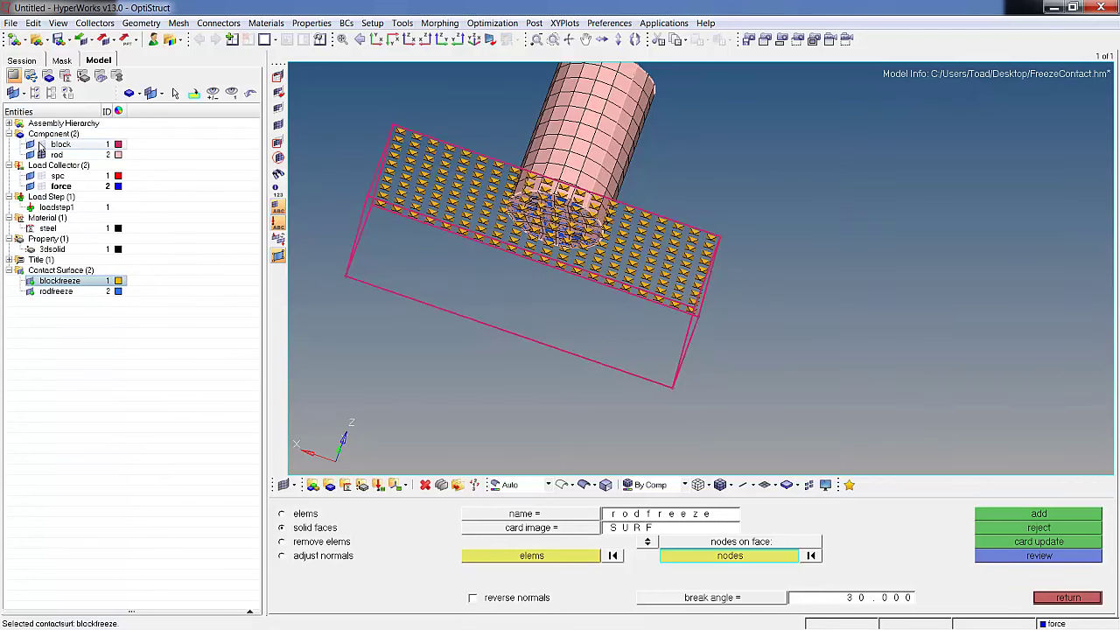
left_click(38, 146)
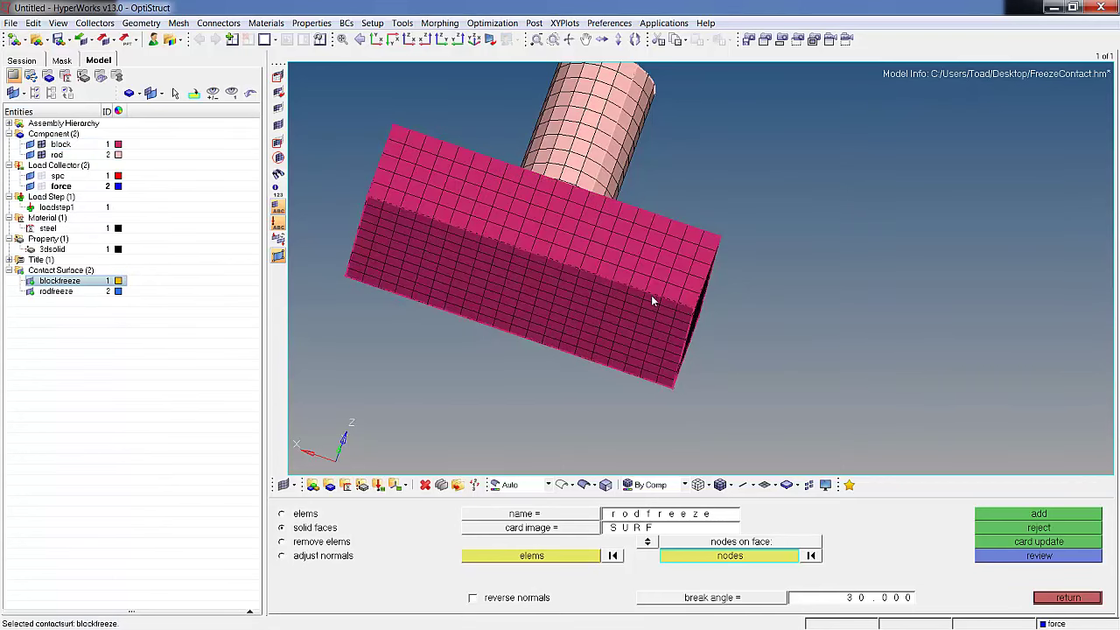
left_click_drag(654, 301, 721, 351, "ctrl")
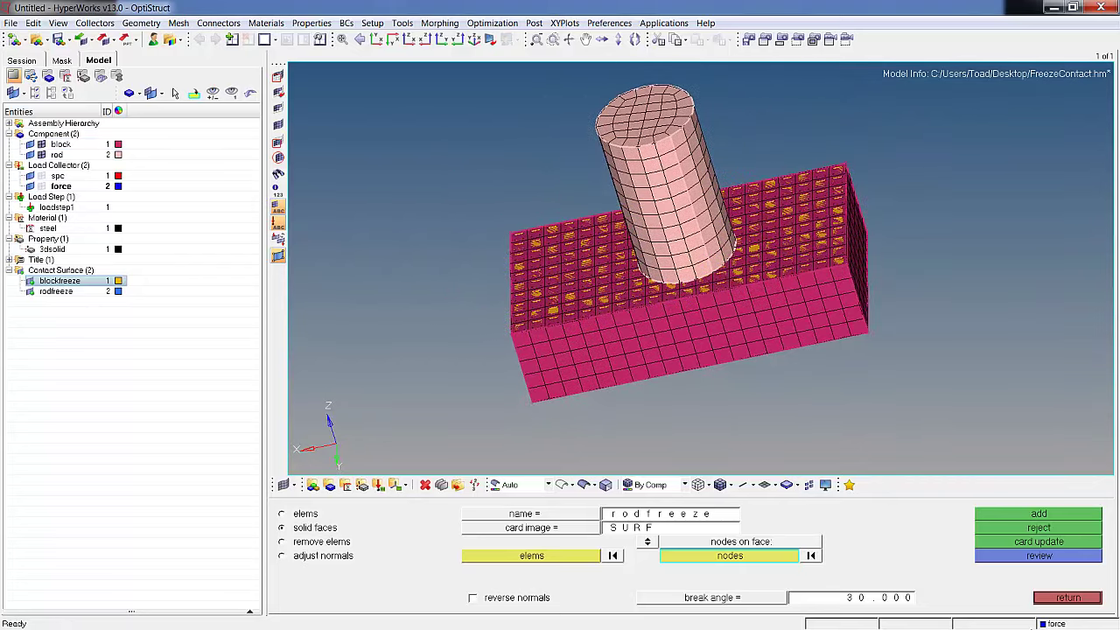
left_click(1067, 599)
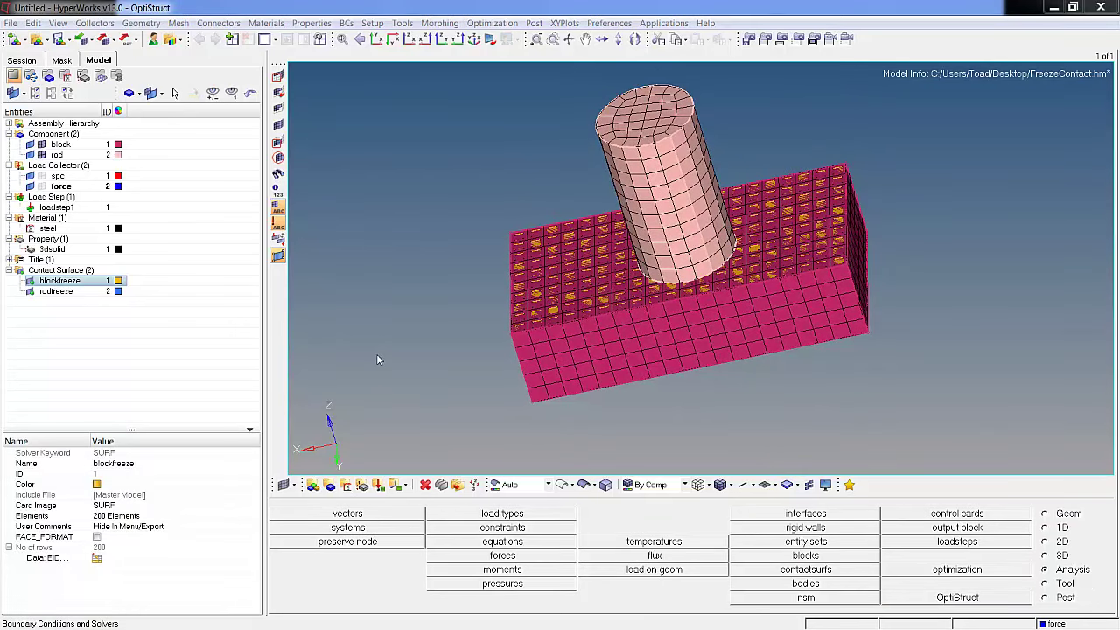
Create a new contact with the default name group1 and set its property type to FREEZE.
right_click(113, 325)
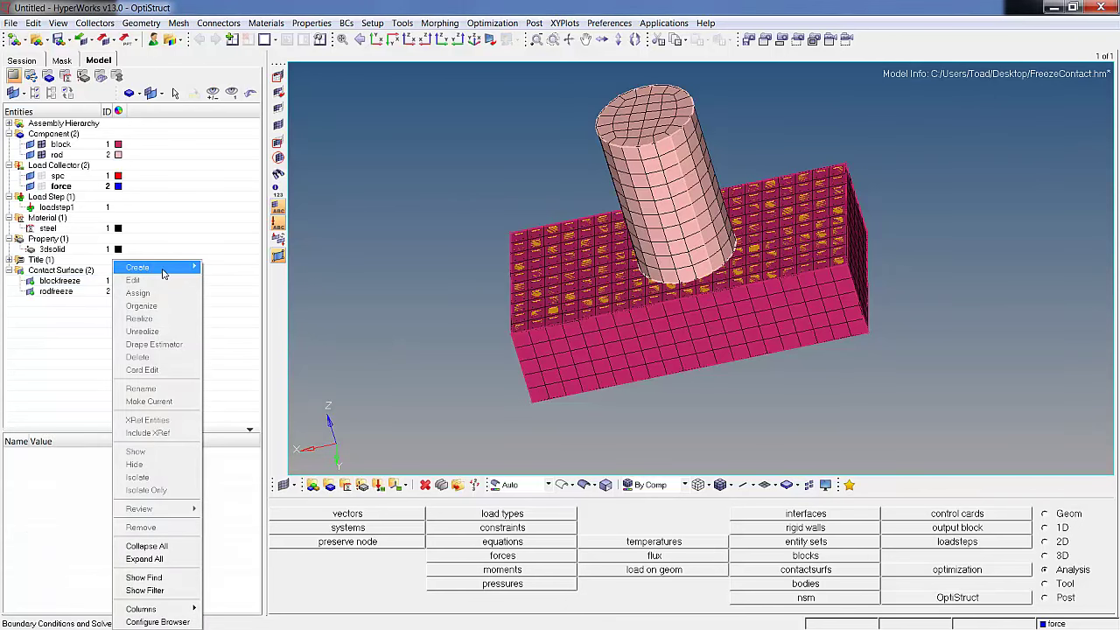
mouse_move(163, 274)
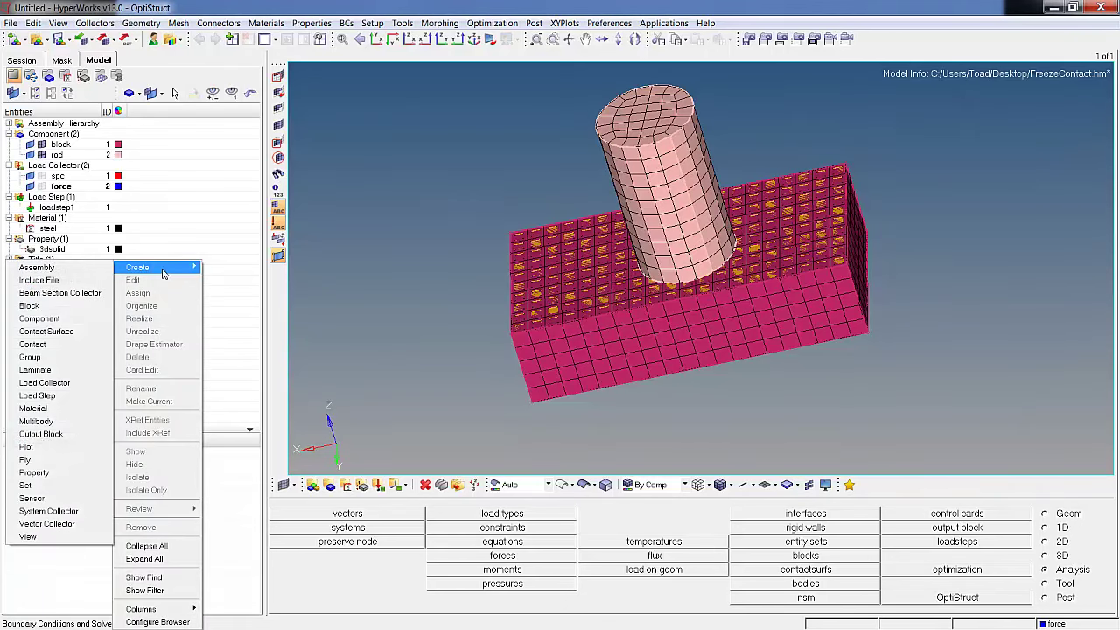
left_click(55, 346)
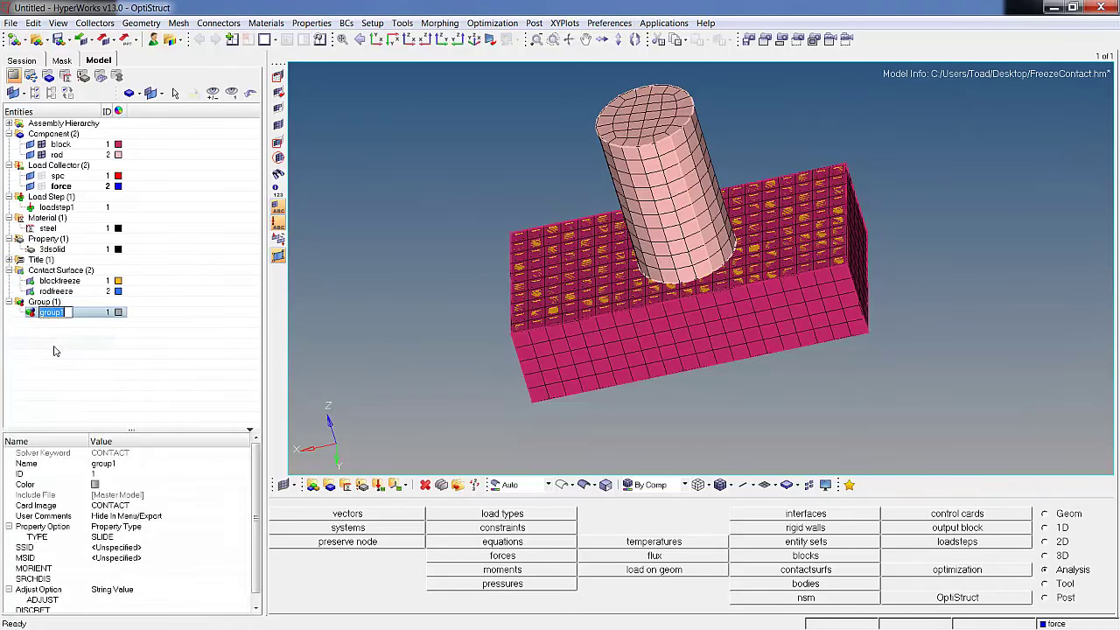
left_click(135, 540)
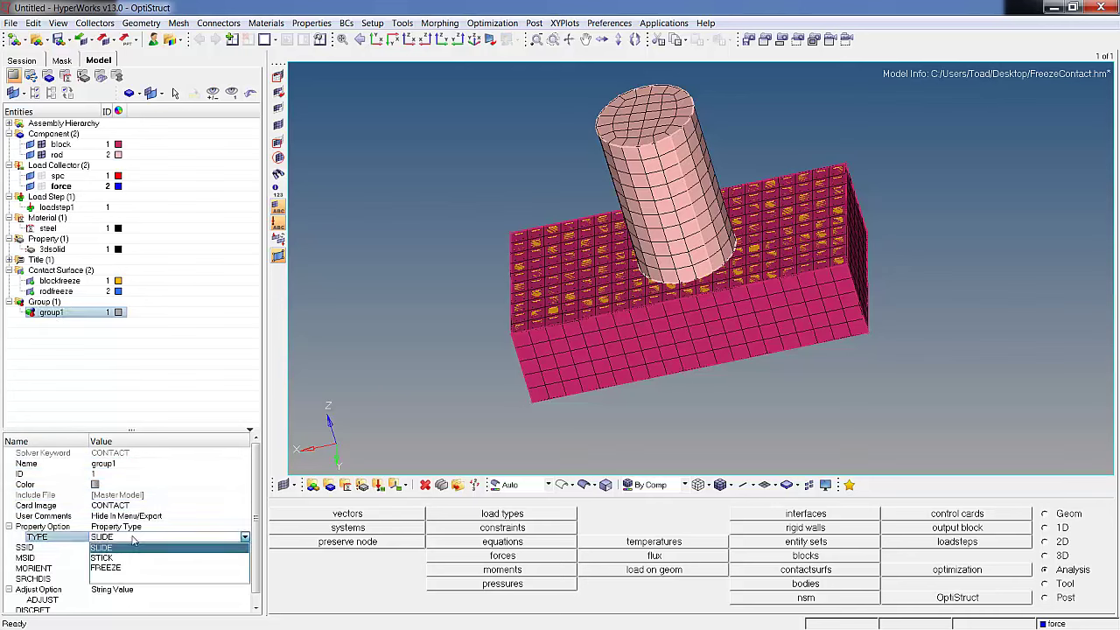
left_click(112, 569)
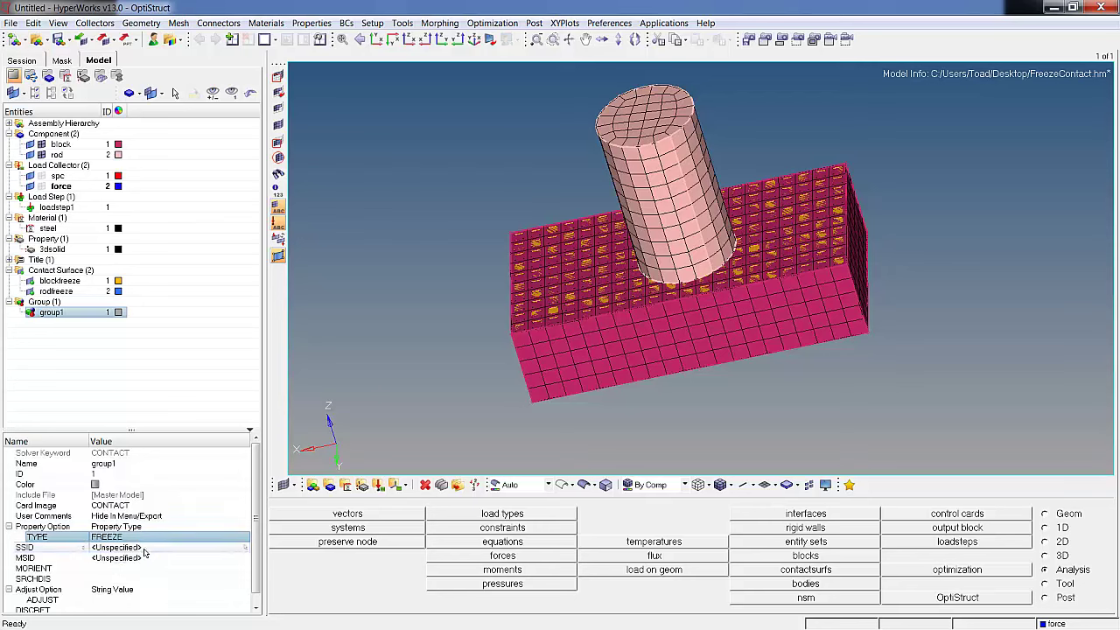
Assign rodfreeze as the contact's SSID surface and blockfreeze as its MSID surface.
left_click(142, 547)
left_click(144, 547)
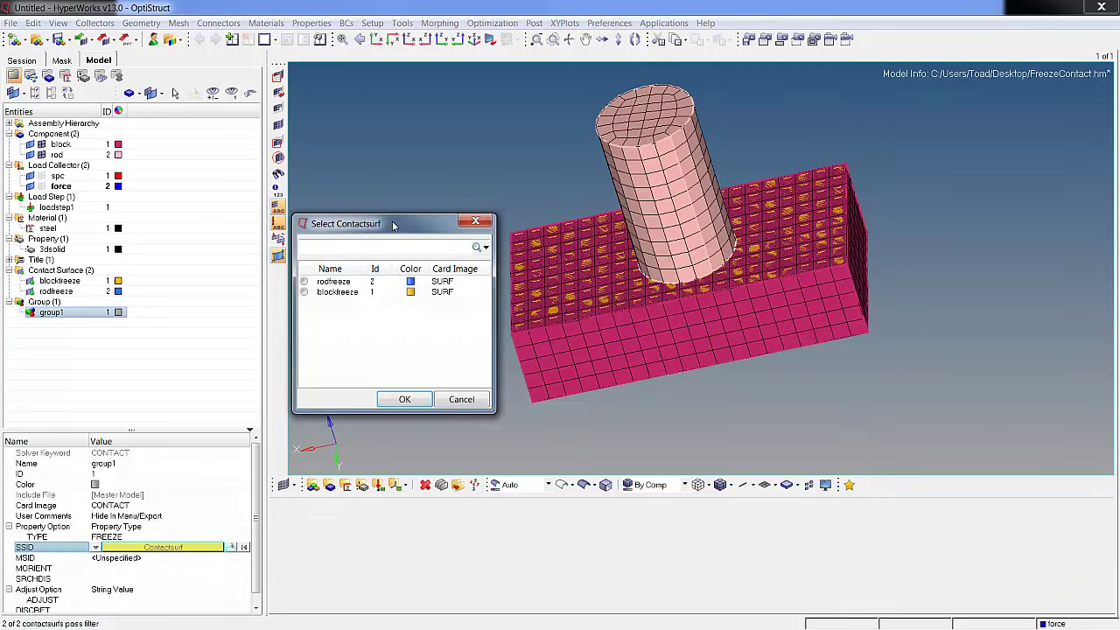
left_click(324, 283)
left_click(403, 398)
left_click(118, 559)
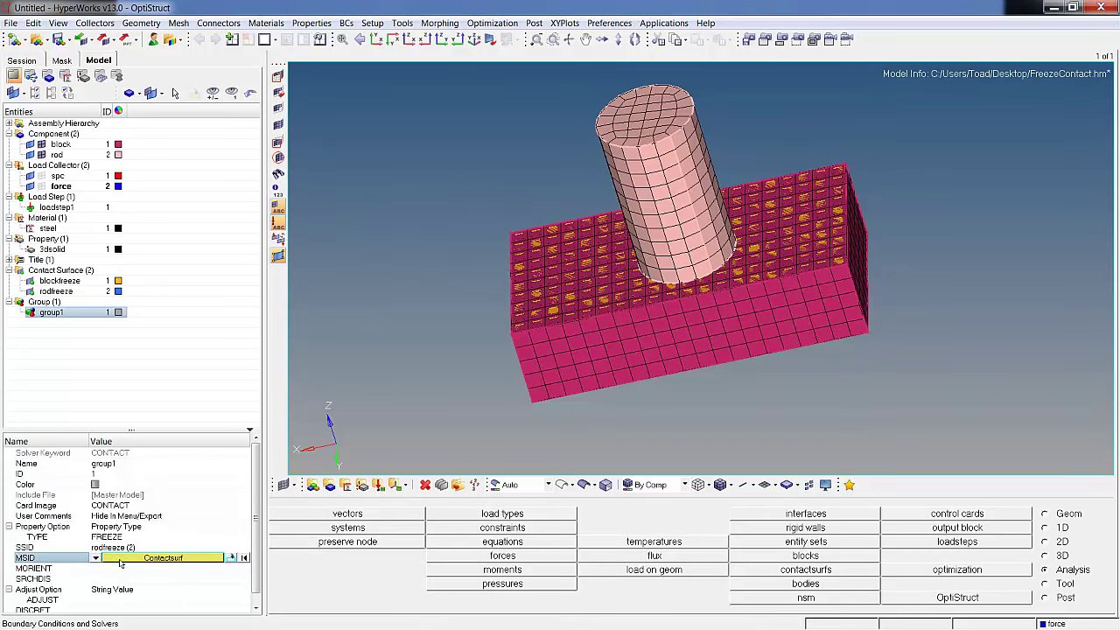
left_click(134, 559)
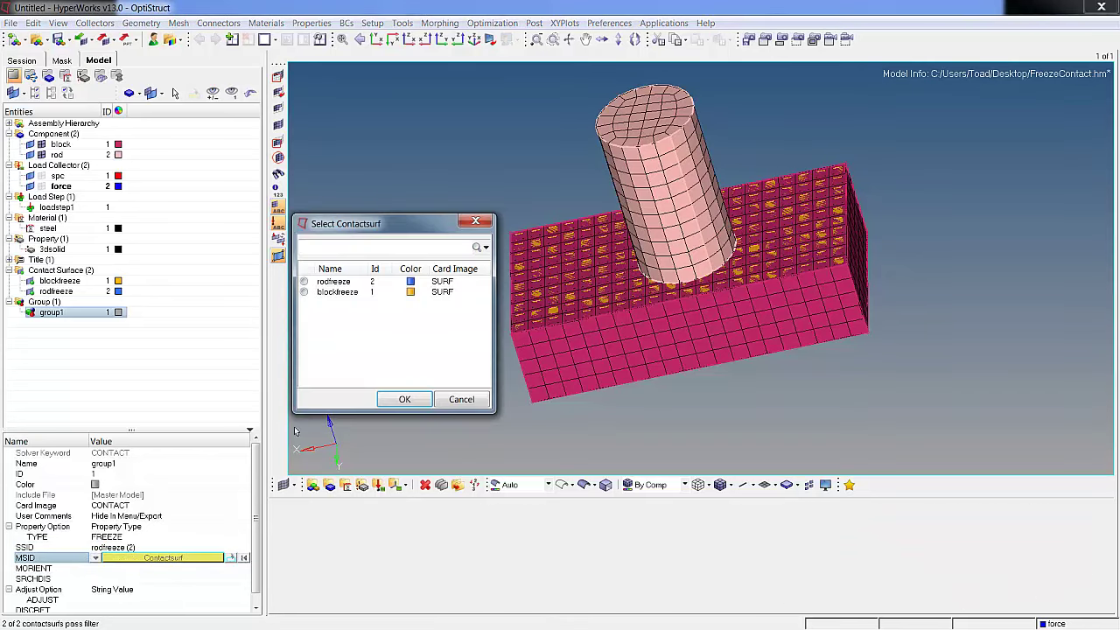
left_click(307, 292)
left_click(405, 399)
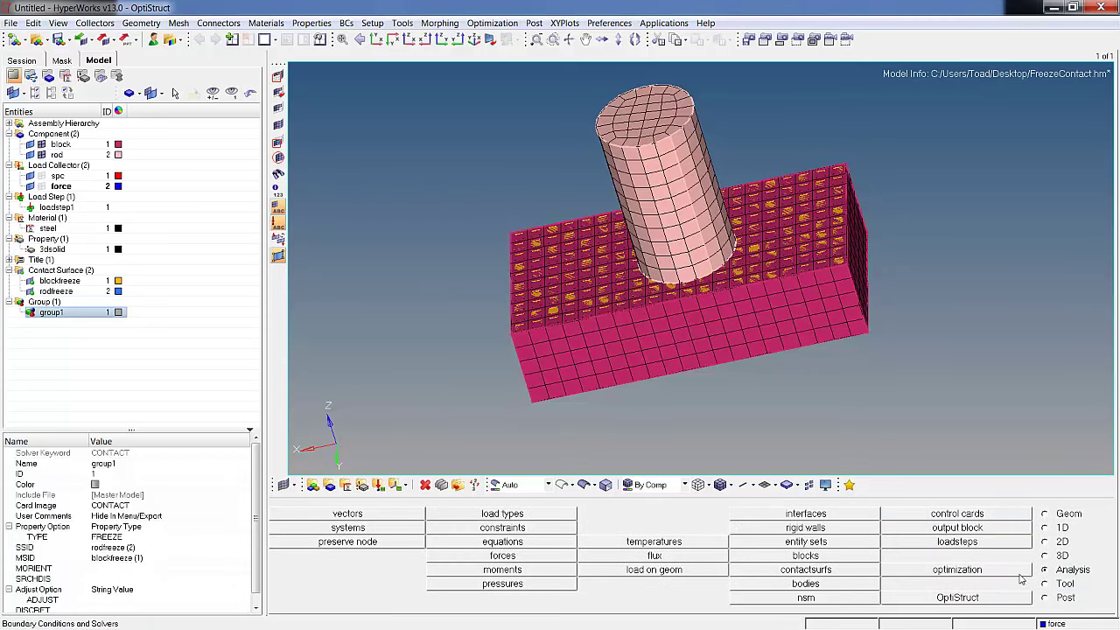
Run the OptiStruct analysis, overwriting FreezeContact.fem, and open its results in HyperView.
left_click(966, 602)
left_click(1030, 516)
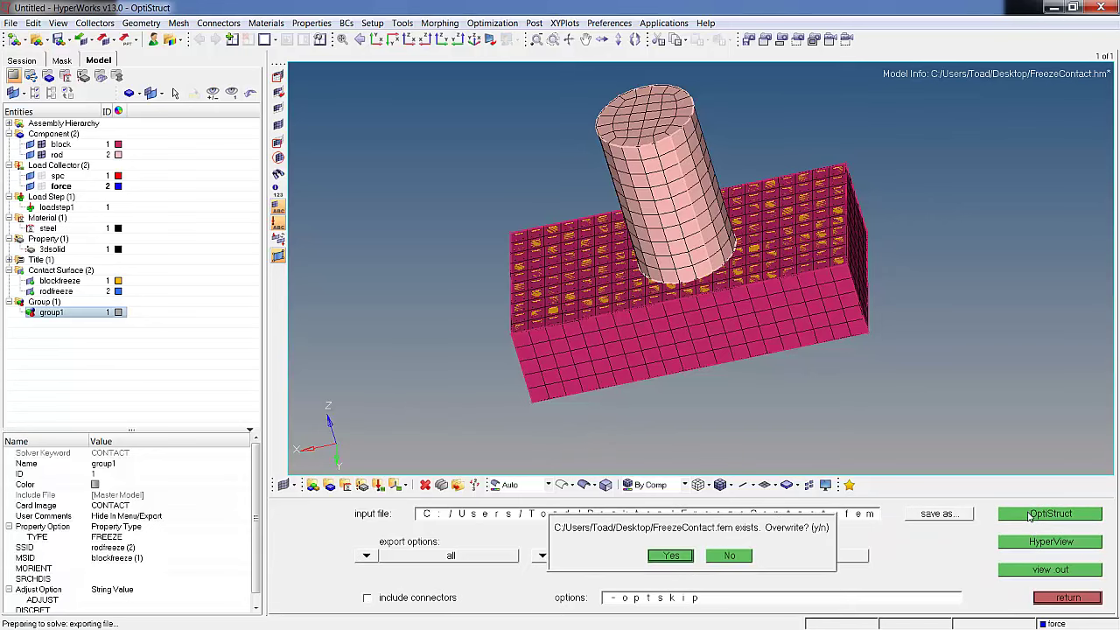
left_click(684, 556)
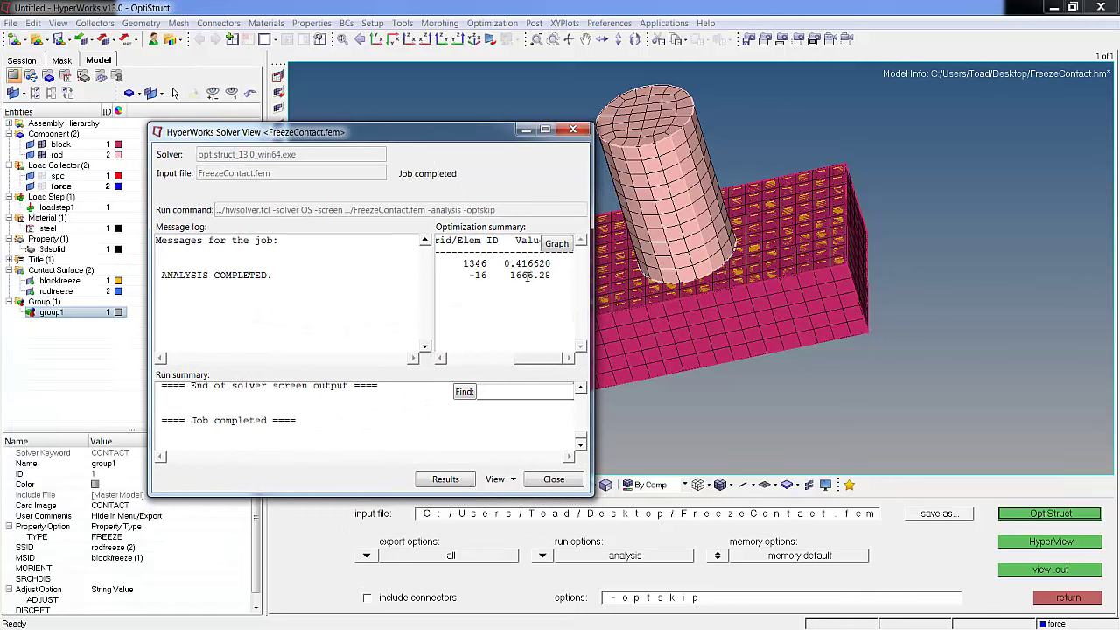
left_click(455, 478)
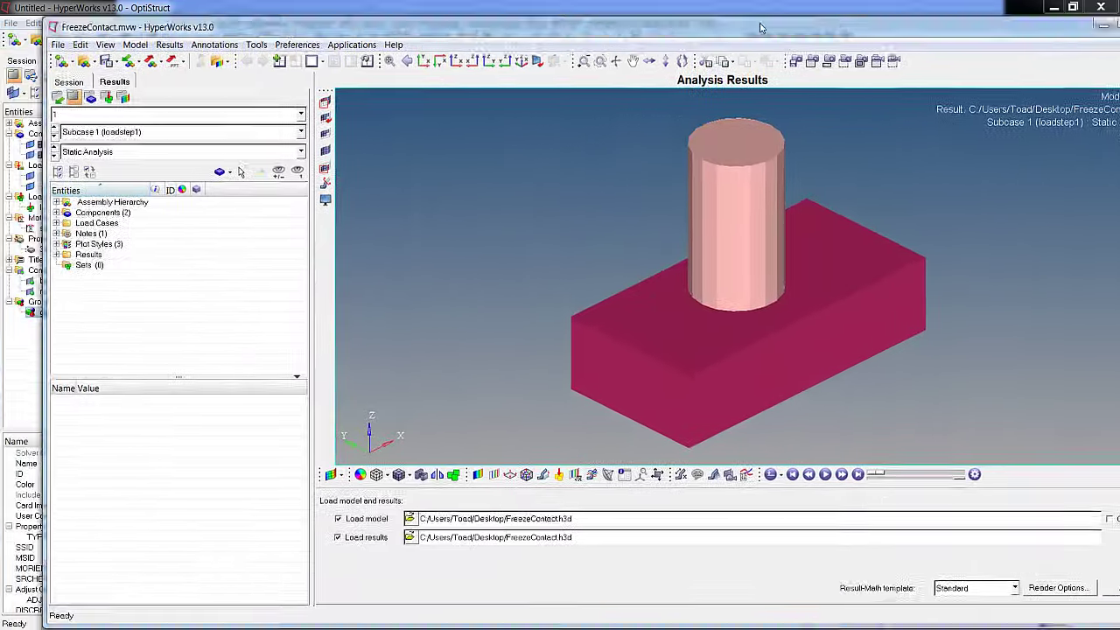
left_click_drag(760, 28, 704, 27)
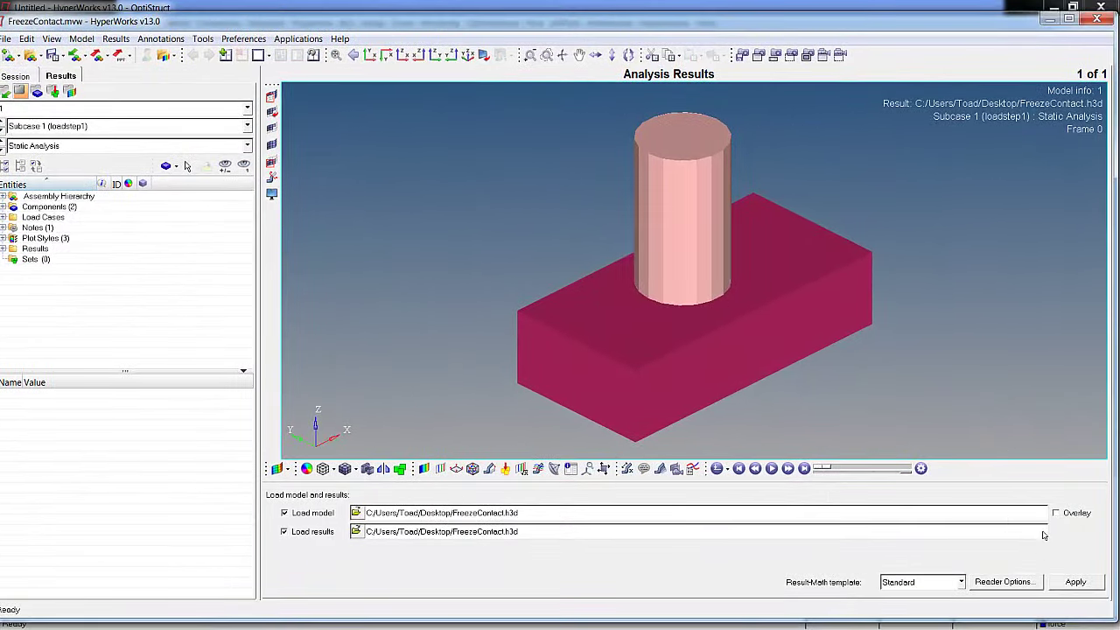
Contour the displacement magnitude on the model and start the animation.
left_click(423, 468)
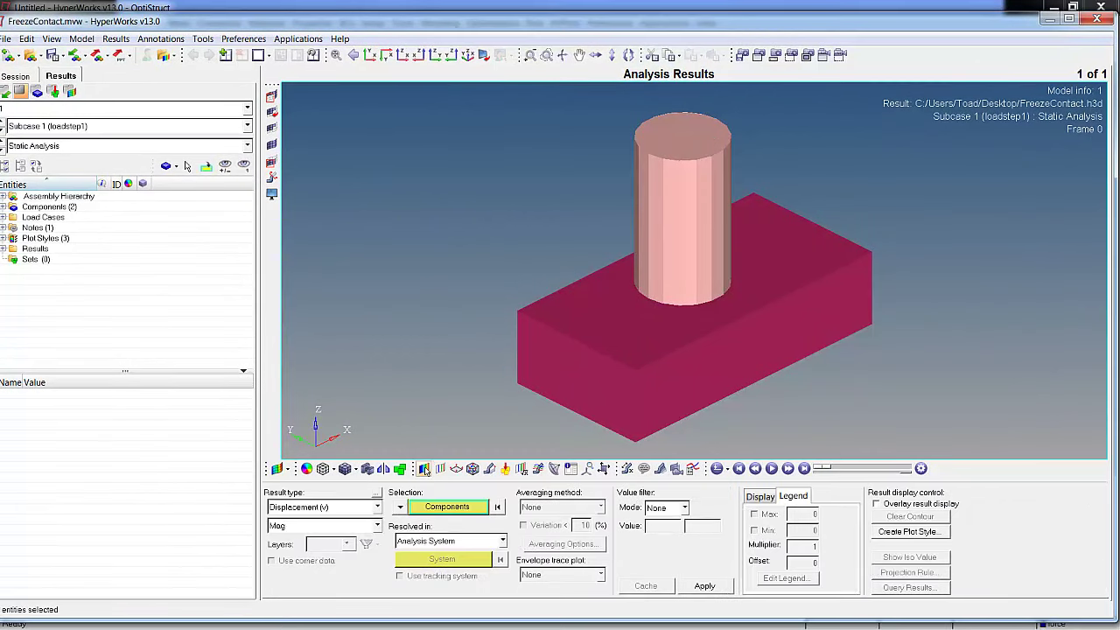
left_click(704, 586)
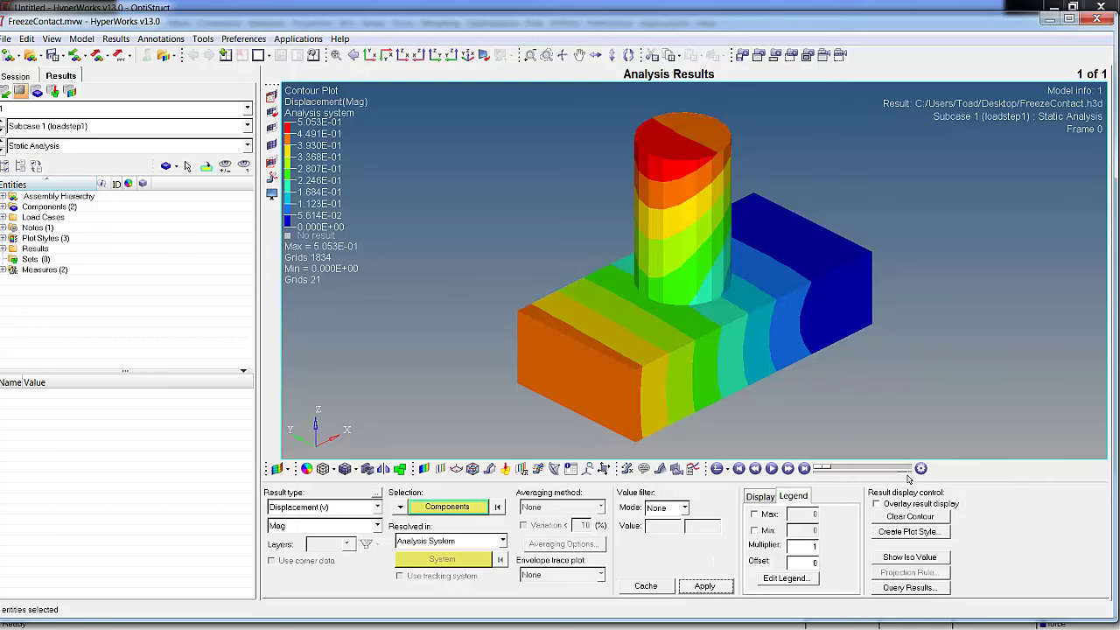
left_click(771, 468)
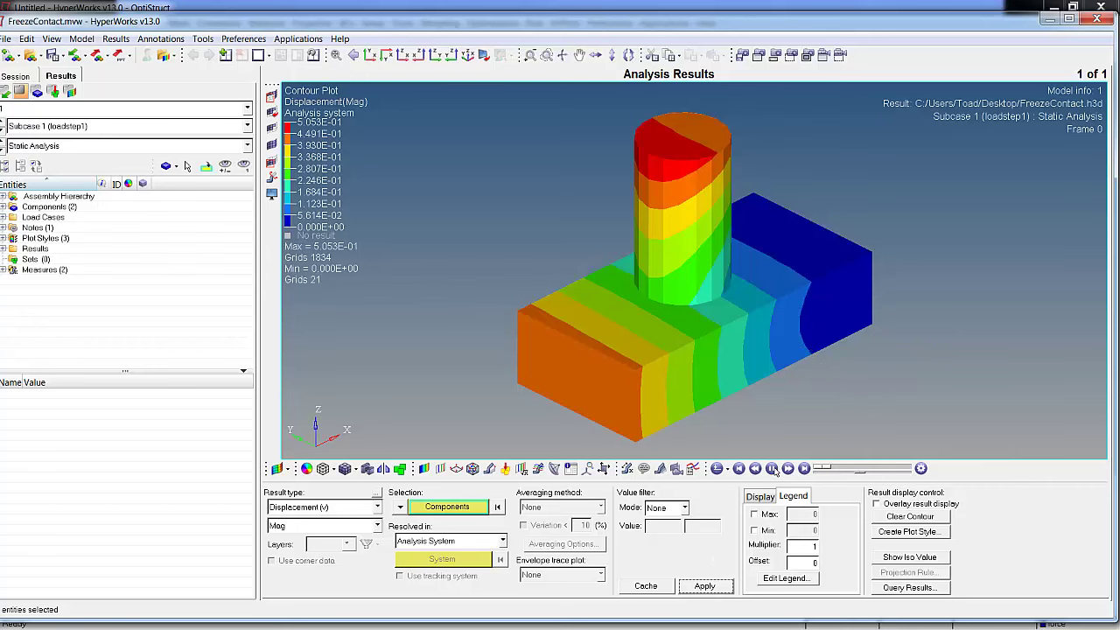